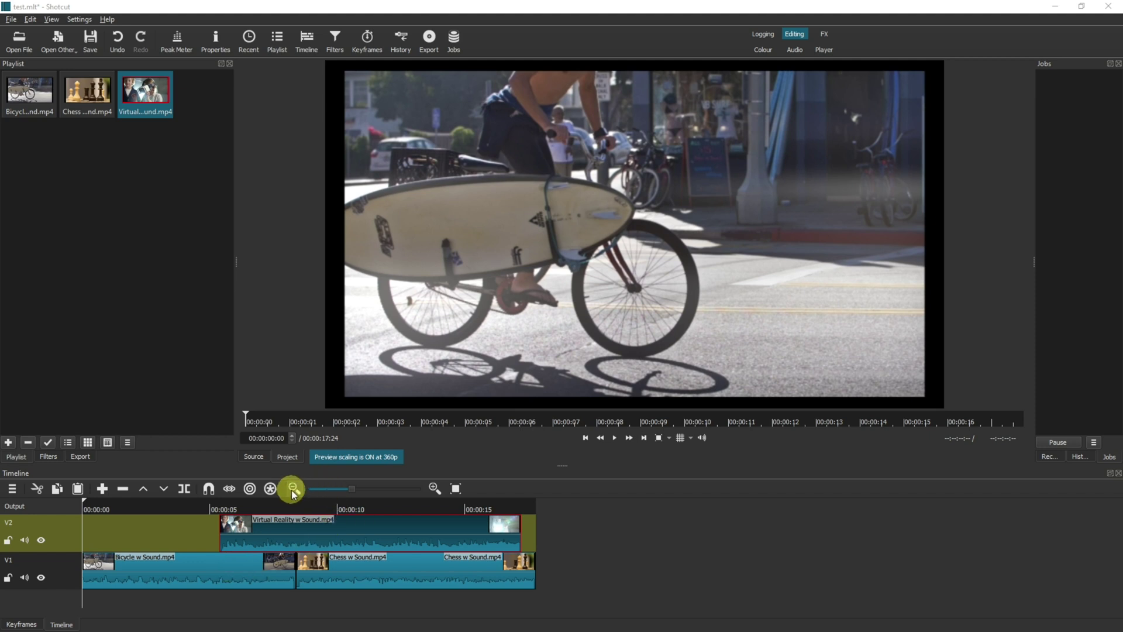
Step: Fit the whole project in the timeline and try zooming the tracks out and in to a comfortable scale
{"action": "left_click", "coordinate": [456, 489]}
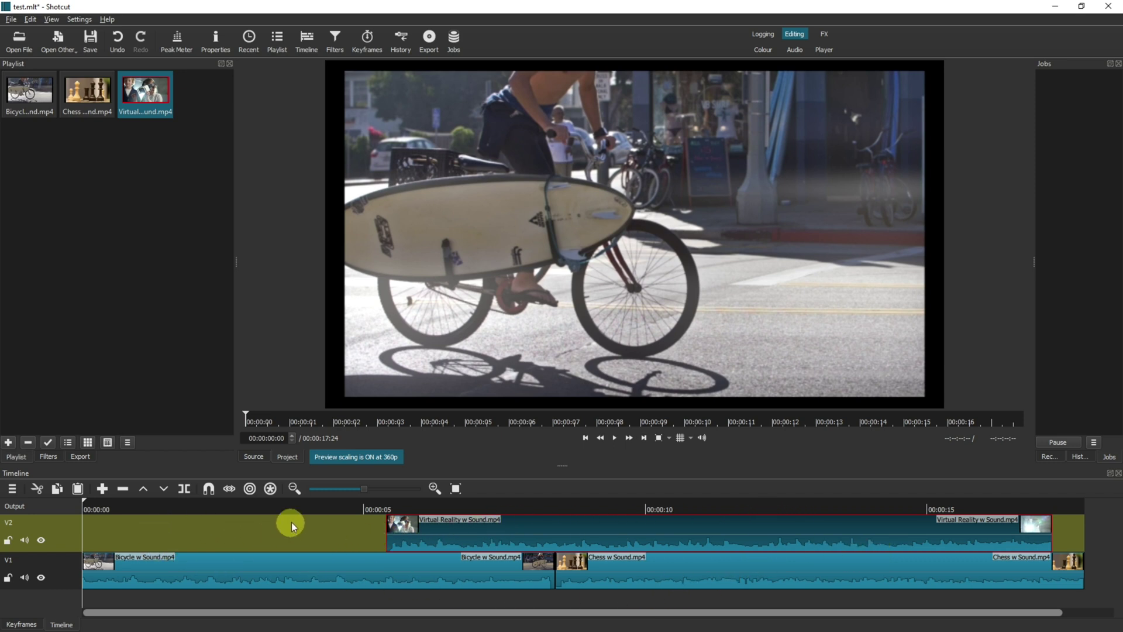
{"action": "left_click", "coordinate": [296, 492]}
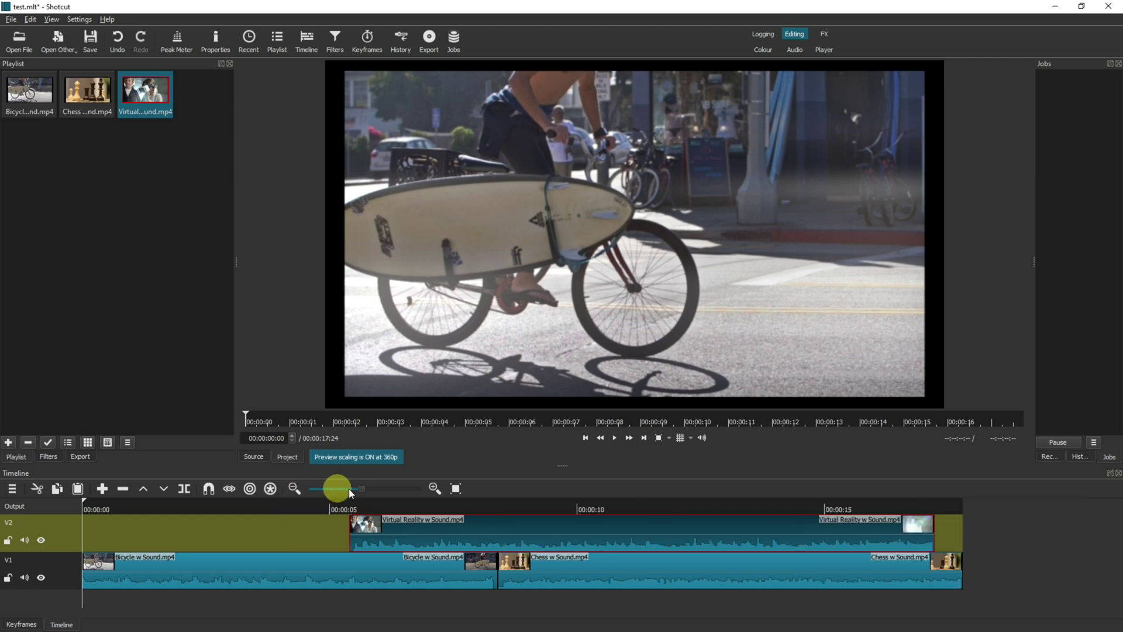
{"action": "left_click", "coordinate": [434, 489]}
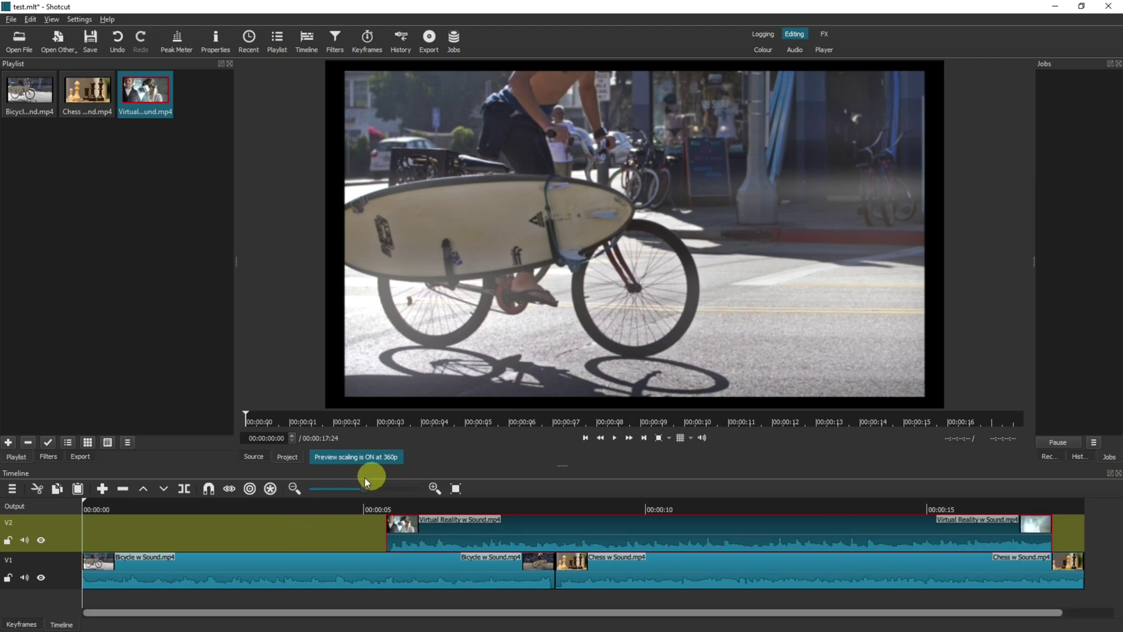
{"action": "left_click", "coordinate": [294, 487]}
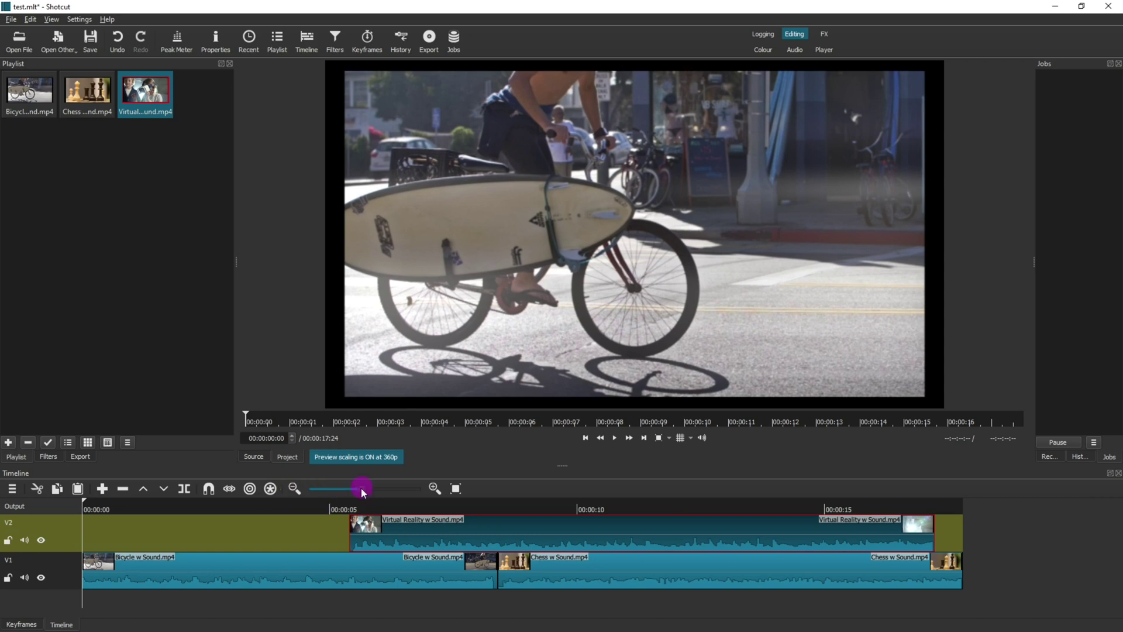
{"action": "mouse_move", "coordinate": [351, 487]}
{"action": "left_mouse_down"}
{"action": "mouse_move", "coordinate": [342, 485]}
{"action": "mouse_move", "coordinate": [367, 485]}
{"action": "mouse_move", "coordinate": [359, 490]}
{"action": "left_mouse_up"}
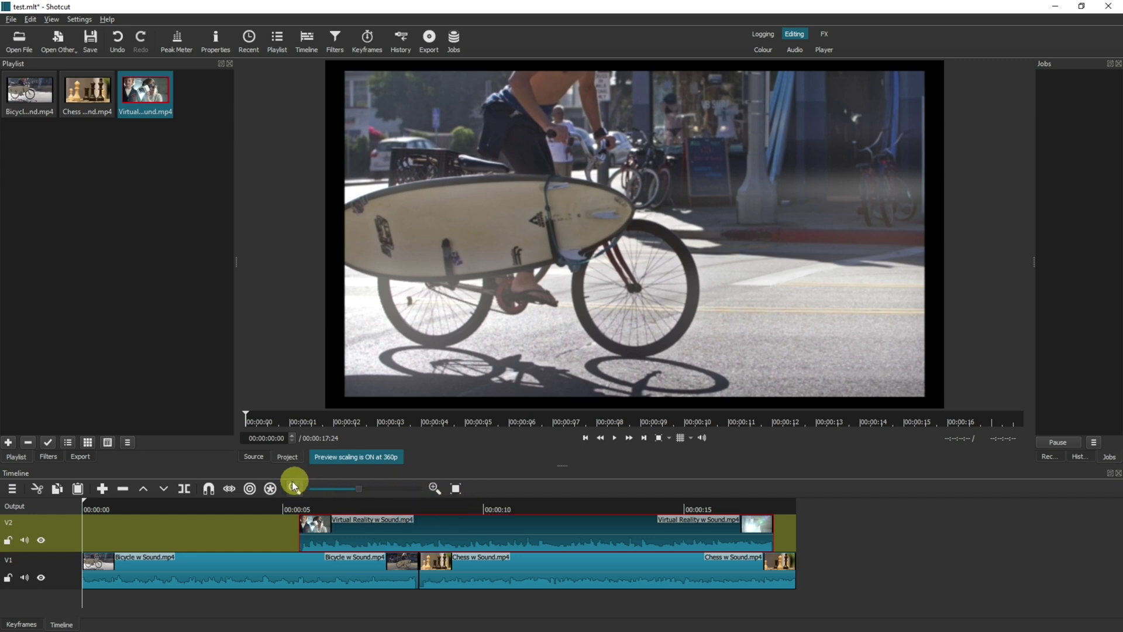
Step: Overwrite part of the Virtual Reality clip on V2 with the Chess clip from the playlist, and undo the overwrite
{"action": "left_click", "coordinate": [326, 539]}
{"action": "left_click", "coordinate": [394, 547]}
{"action": "left_click", "coordinate": [80, 85]}
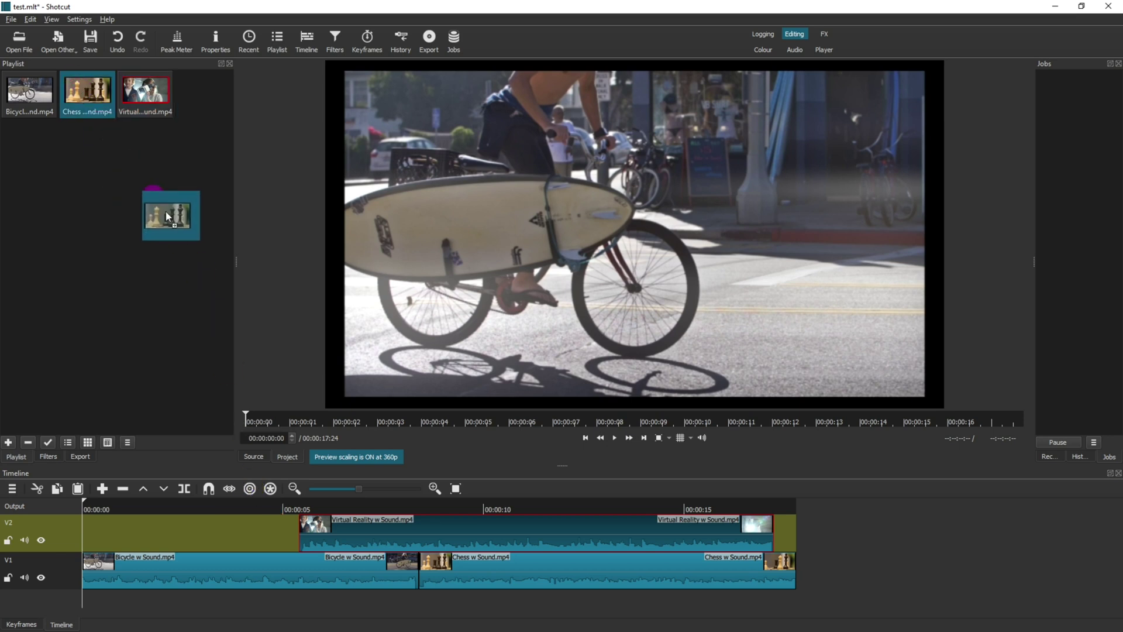
{"action": "left_click_drag", "start_coordinate": [296, 414], "coordinate": [331, 525]}
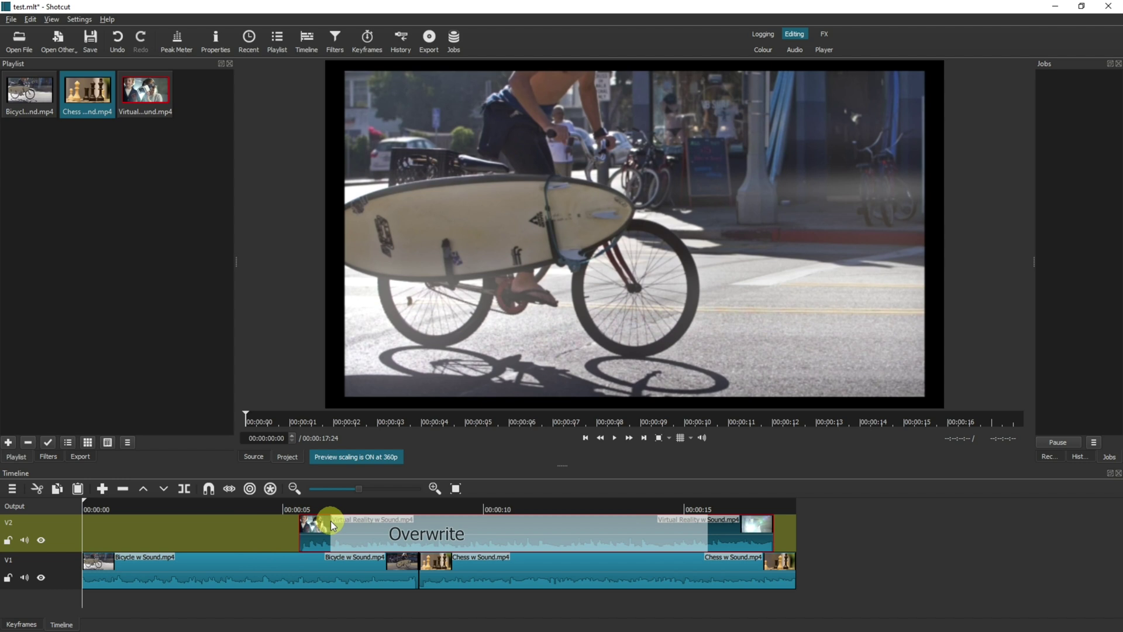
{"action": "left_click_drag", "start_coordinate": [331, 521], "coordinate": [331, 520]}
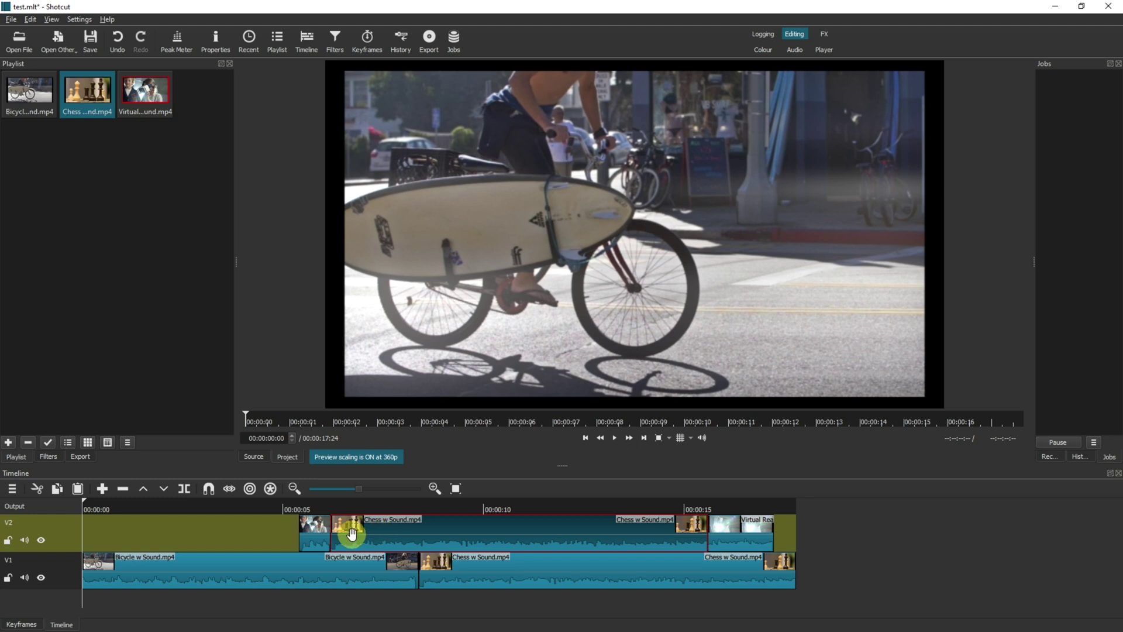
{"action": "key", "text": "ctrl+z"}
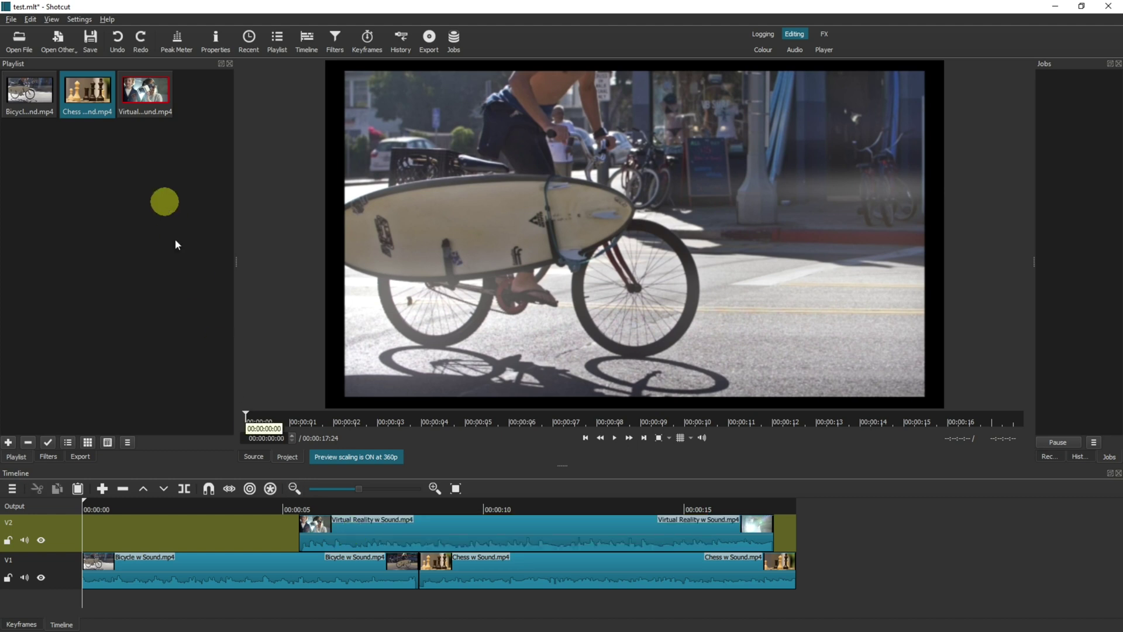
Step: Turn on ripple editing, insert the Chess clip inside the Virtual Reality clip on V2, and undo the insertion
{"action": "left_click", "coordinate": [251, 491]}
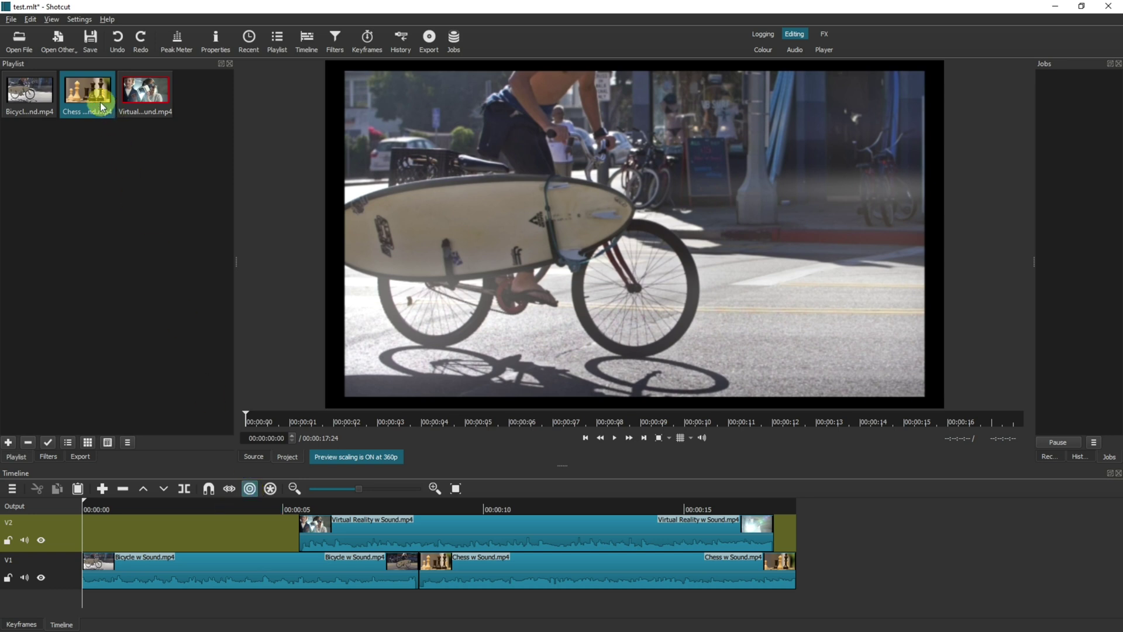
{"action": "left_click_drag", "start_coordinate": [100, 102], "coordinate": [346, 526]}
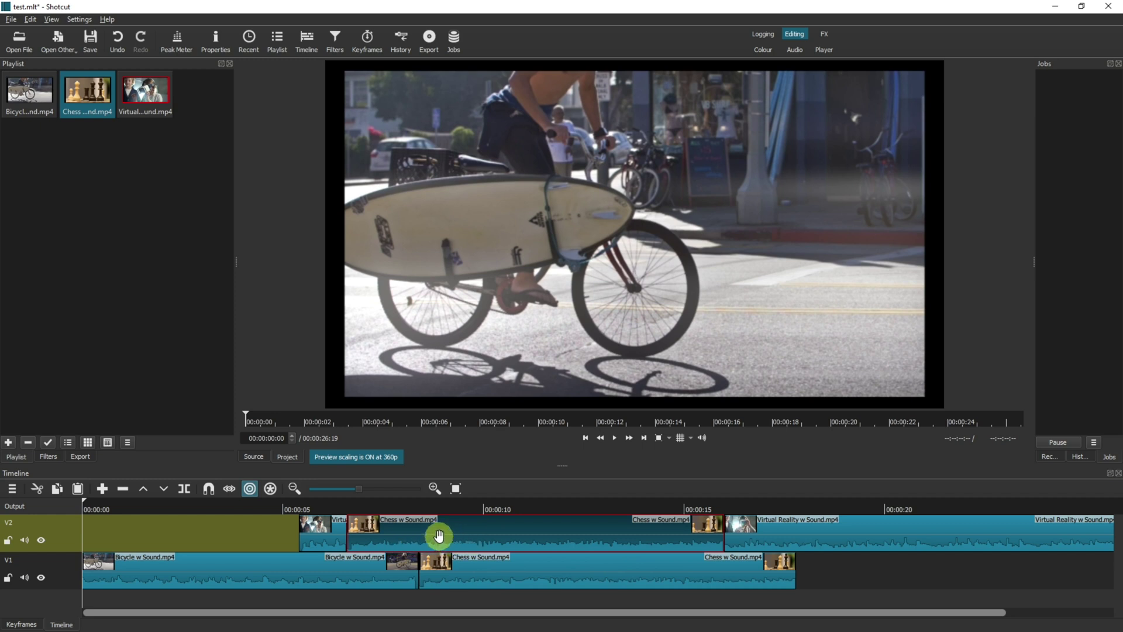
{"action": "key", "text": "ctrl+z"}
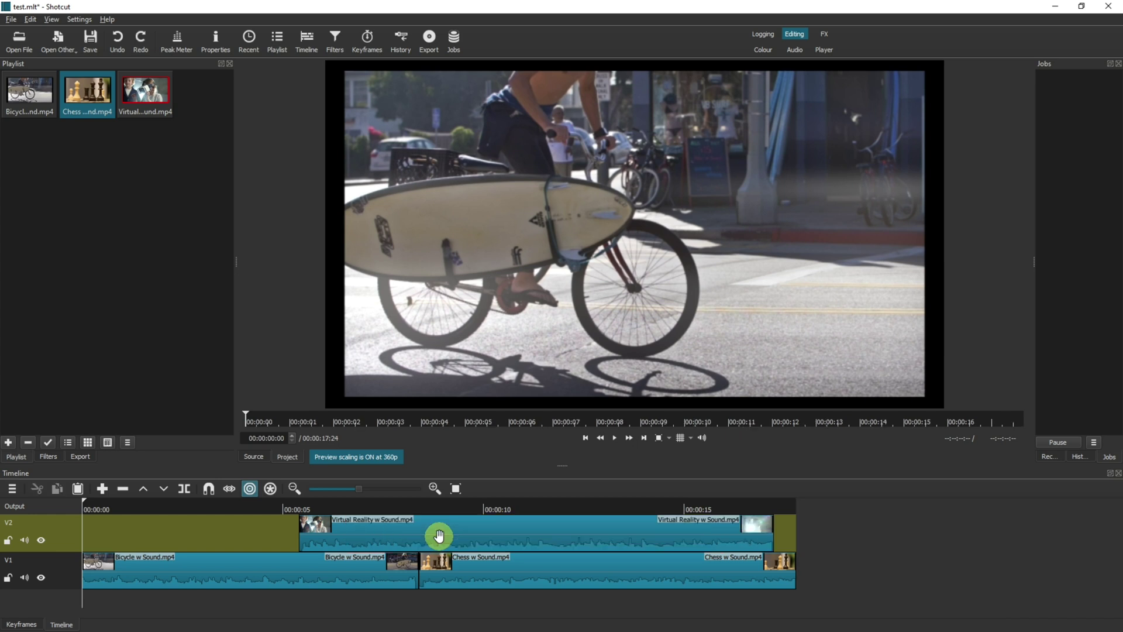
Step: With ripple on all tracks, insert the Chess clip into the Virtual Reality clip on V2; switch both ripple modes off and undo the insertion
{"action": "left_click", "coordinate": [270, 489]}
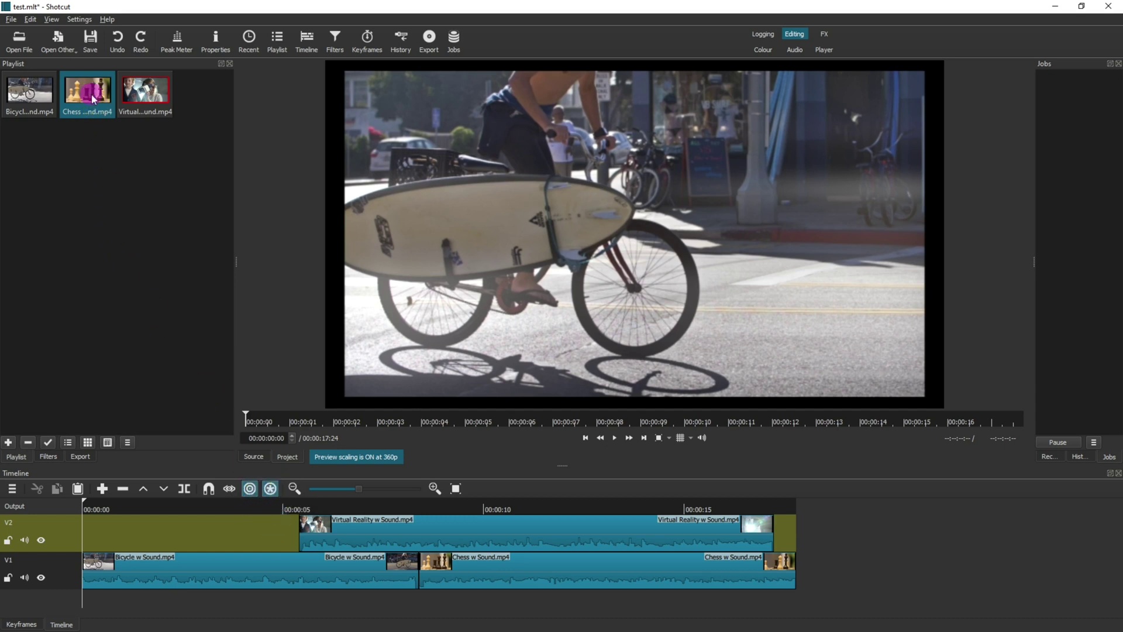
{"action": "left_click_drag", "start_coordinate": [89, 93], "coordinate": [364, 530]}
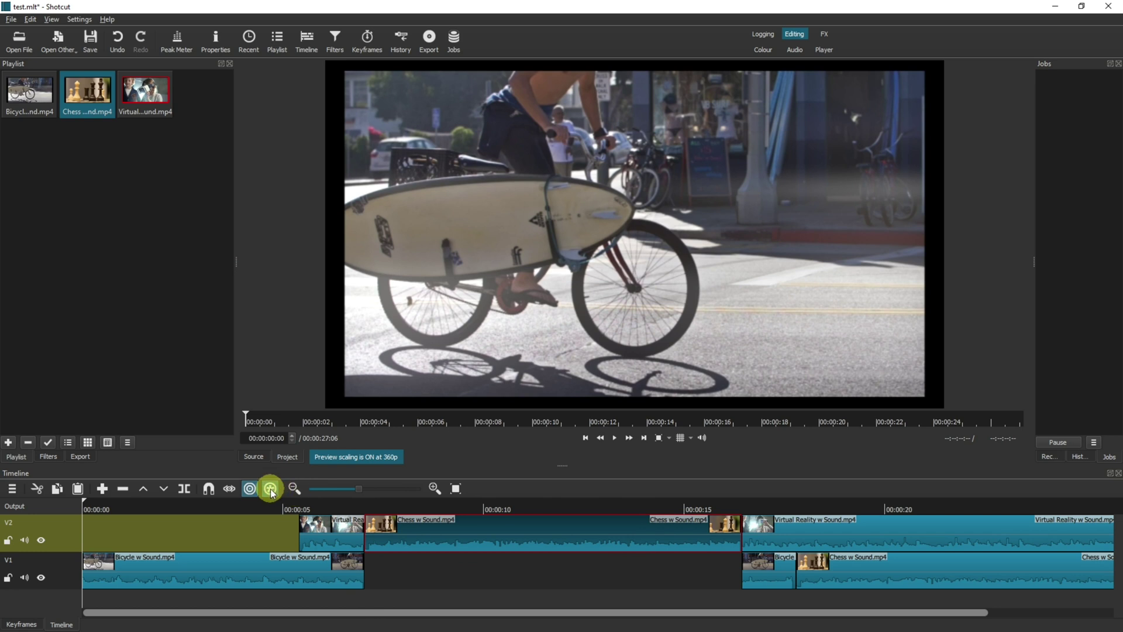
{"action": "left_click", "coordinate": [249, 488]}
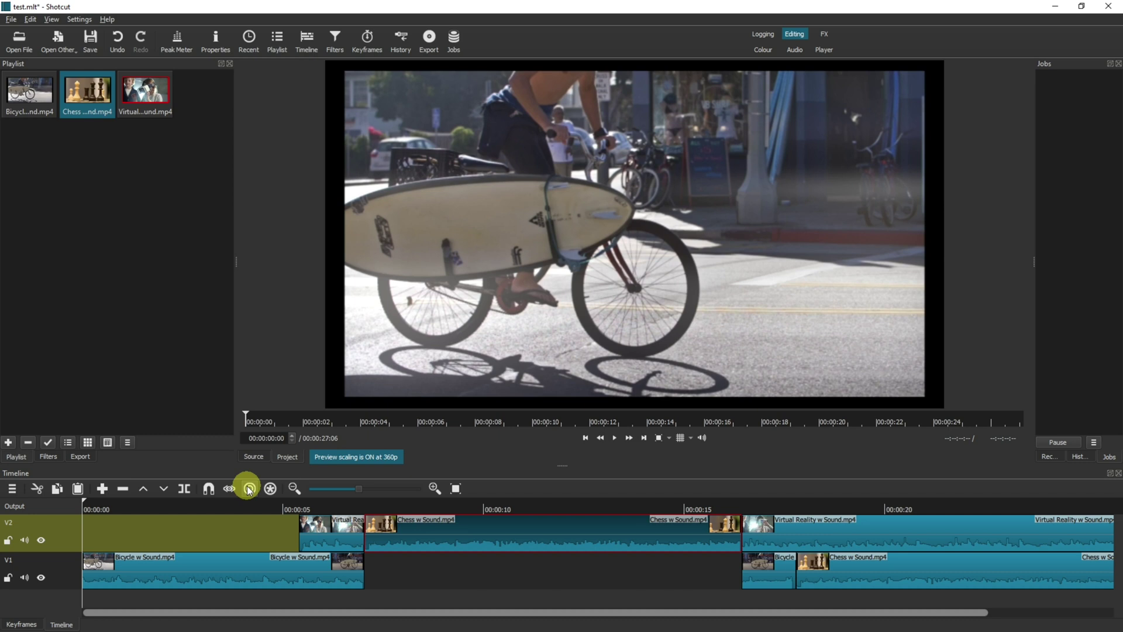
{"action": "key", "text": "ctrl+z"}
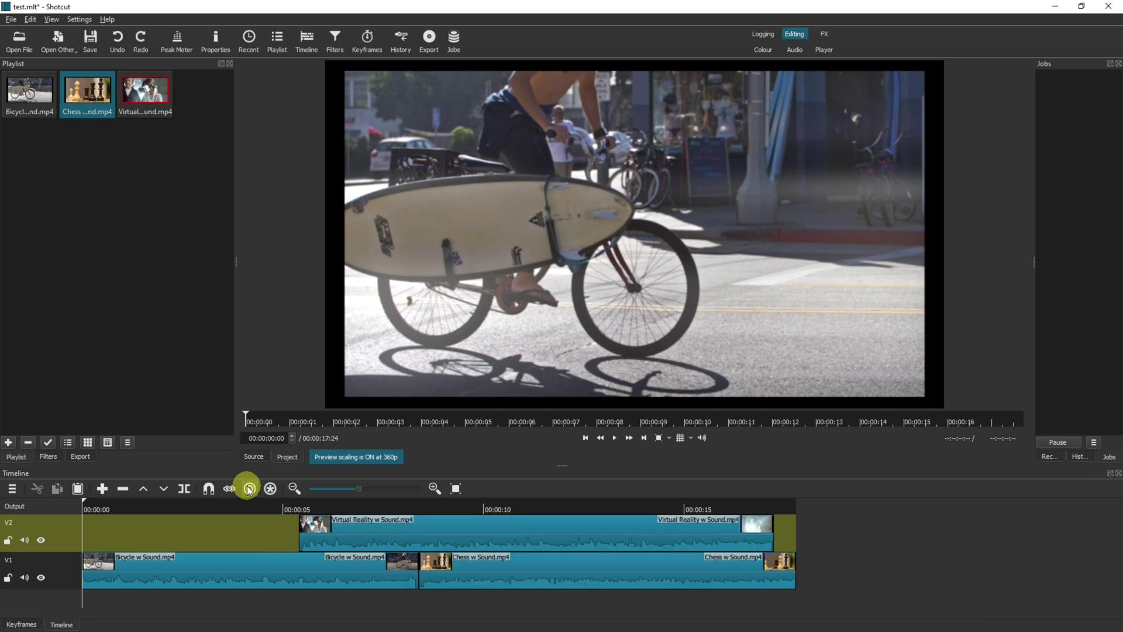
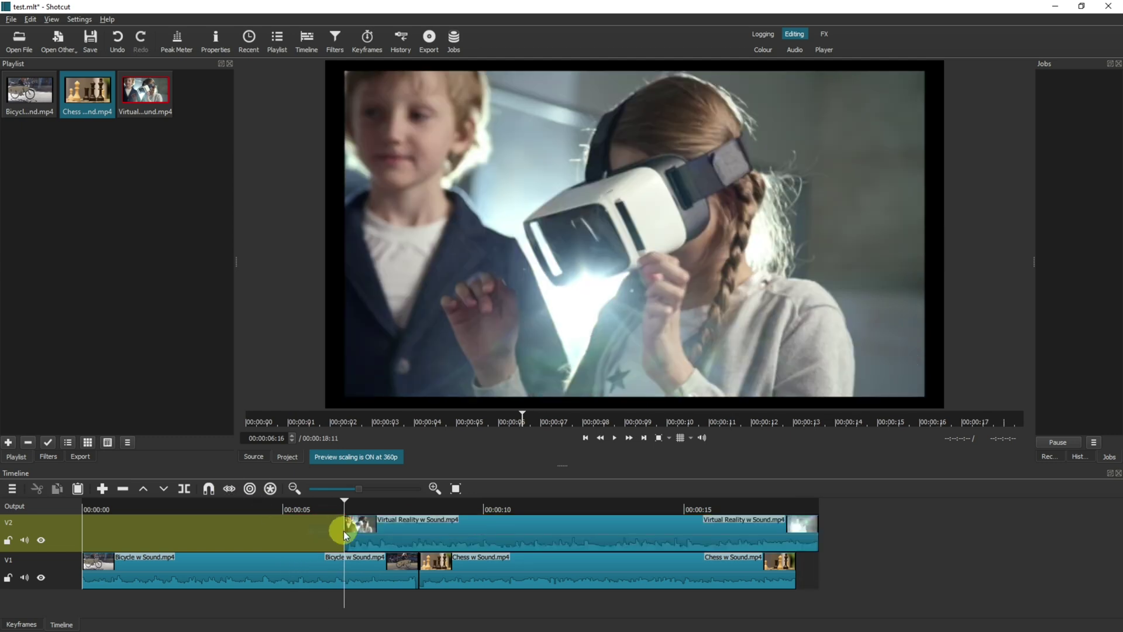
Step: Place the playhead at 00:00:07:27 and shift the Virtual Reality clip on V2 to start shortly after the 5-second mark
{"action": "left_click", "coordinate": [398, 504]}
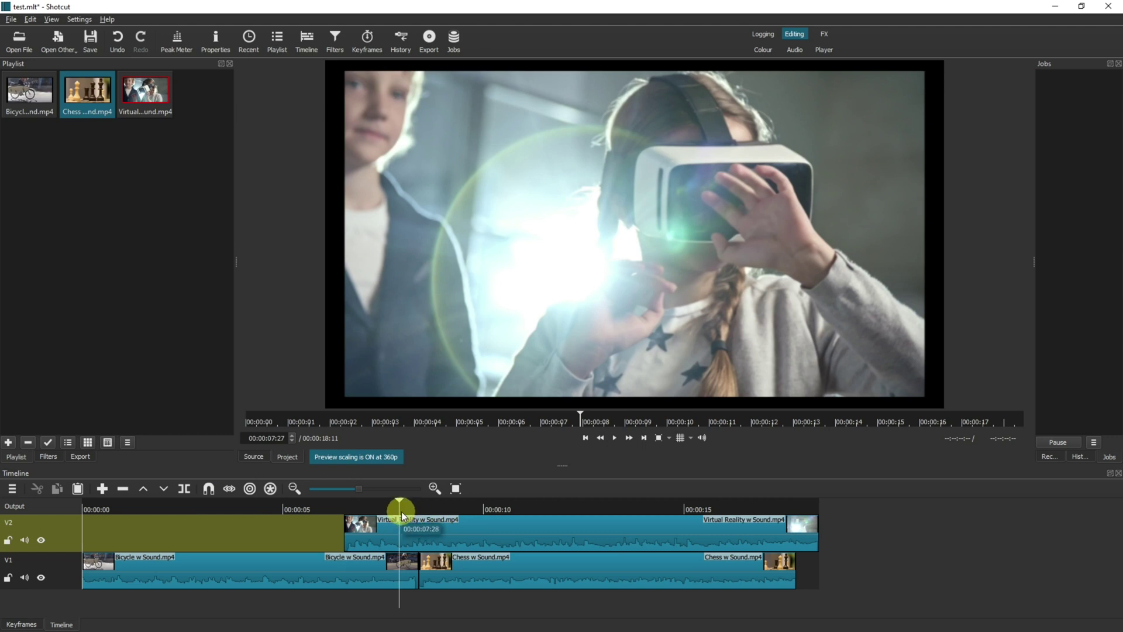
{"action": "left_click_drag", "start_coordinate": [401, 516], "coordinate": [435, 543]}
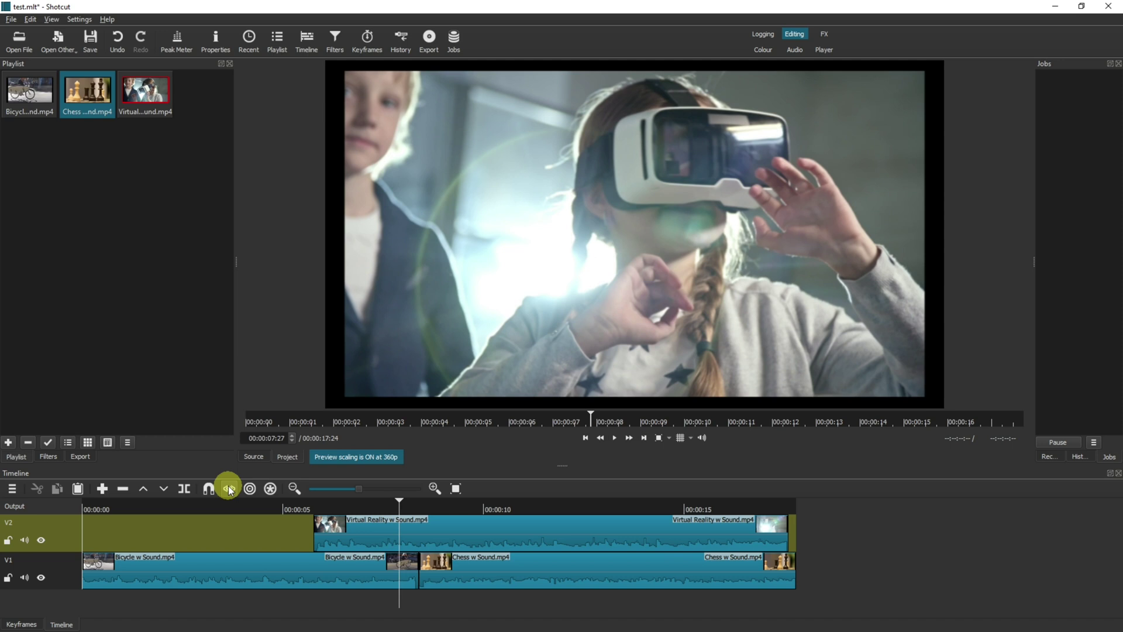
{"action": "left_click_drag", "start_coordinate": [228, 489], "coordinate": [290, 518]}
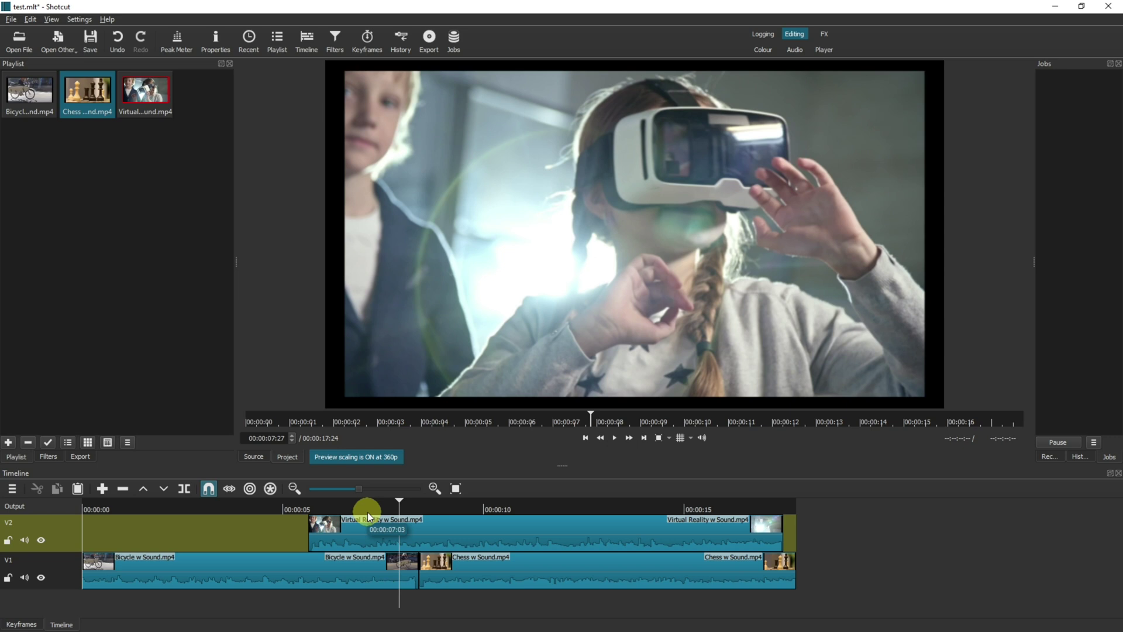
Step: Turn off snapping and move the Chess clip on V1 slightly away from the Bicycle clip, leaving a small gap
{"action": "mouse_move", "coordinate": [462, 572]}
{"action": "left_mouse_down"}
{"action": "mouse_move", "coordinate": [512, 573]}
{"action": "mouse_move", "coordinate": [471, 580]}
{"action": "left_mouse_up"}
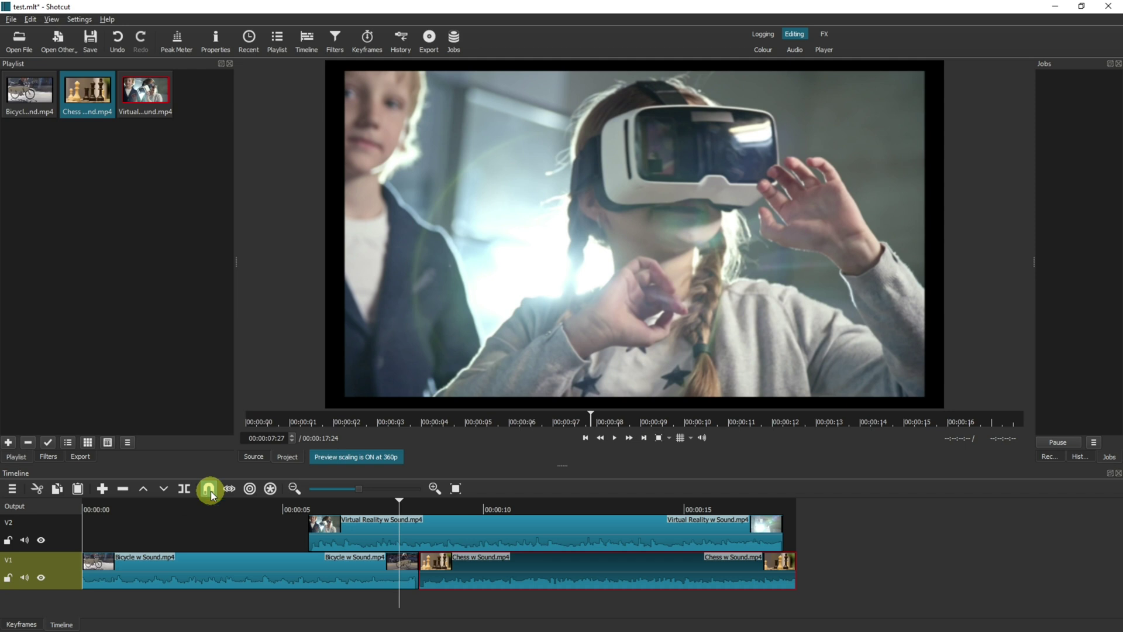
{"action": "mouse_move", "coordinate": [443, 569]}
{"action": "left_mouse_down"}
{"action": "mouse_move", "coordinate": [465, 570]}
{"action": "mouse_move", "coordinate": [442, 585]}
{"action": "left_mouse_up"}
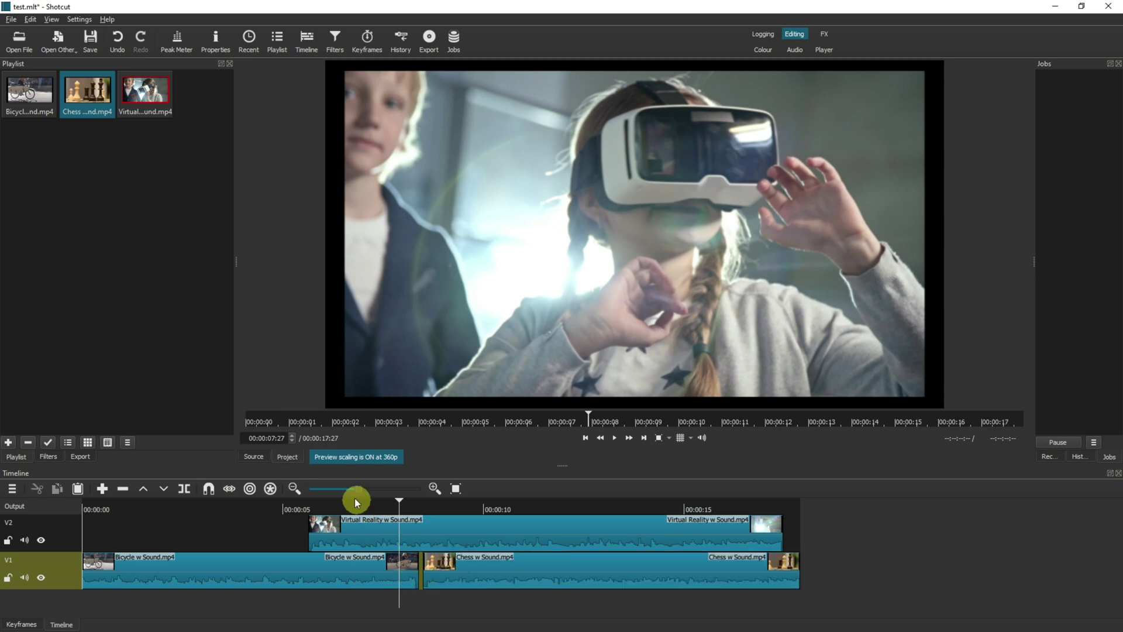
Step: Turn snapping on and move the Chess clip on V1 back flush against the end of the Bicycle clip
{"action": "left_click_drag", "start_coordinate": [355, 500], "coordinate": [339, 490]}
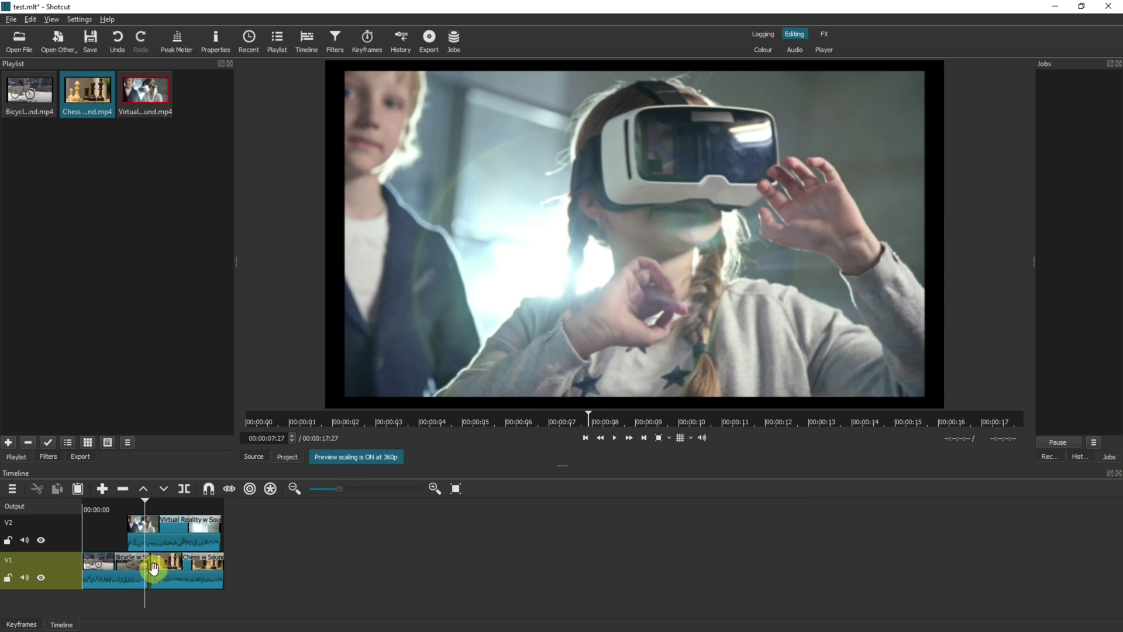
{"action": "left_click", "coordinate": [323, 487]}
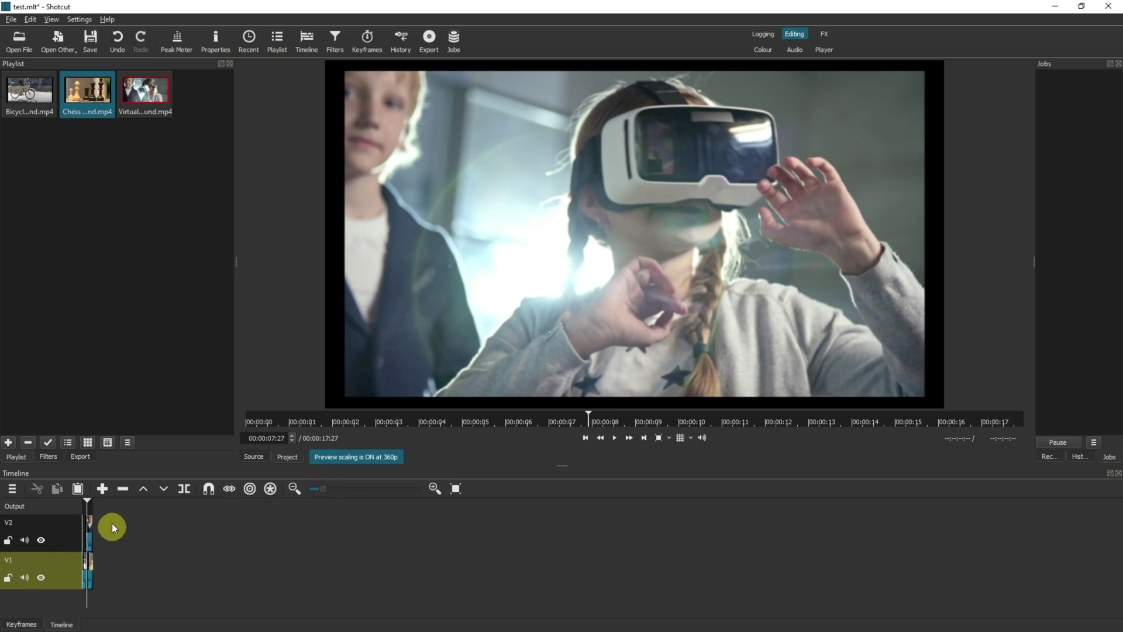
{"action": "left_click", "coordinate": [110, 504]}
{"action": "left_click", "coordinate": [208, 489]}
{"action": "left_click", "coordinate": [353, 489]}
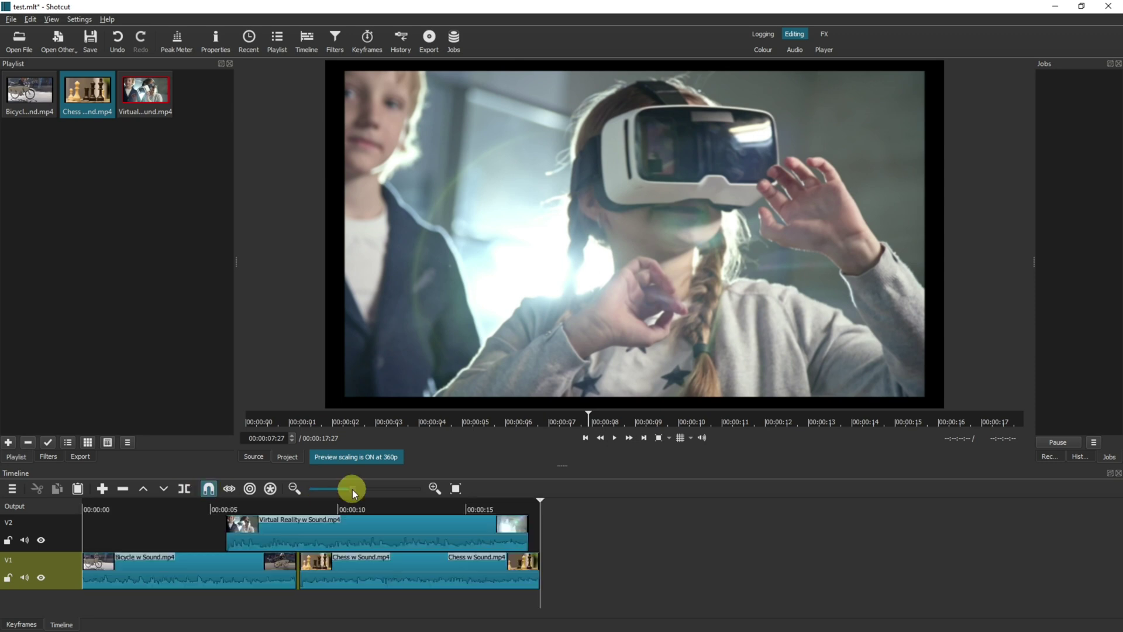
{"action": "mouse_move", "coordinate": [360, 571]}
{"action": "left_mouse_down"}
{"action": "mouse_move", "coordinate": [386, 581]}
{"action": "mouse_move", "coordinate": [363, 590]}
{"action": "left_mouse_up"}
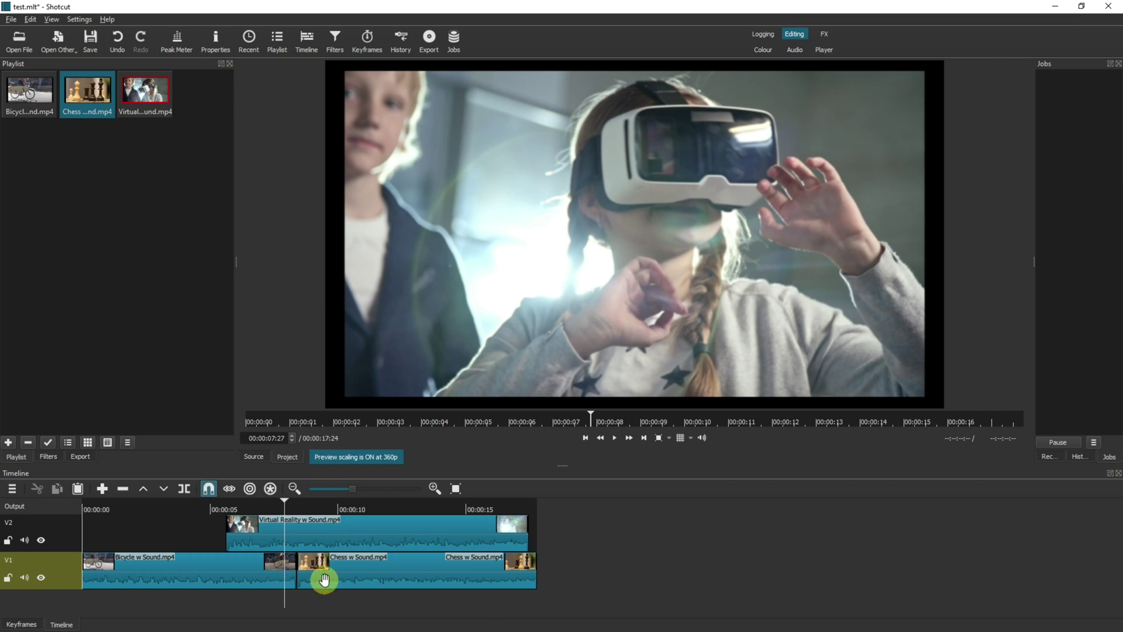
Step: Set the playhead to 00:00:05:16, overlap the Chess clip 3 frames onto the Bicycle clip with snapping off, and undo the overlap
{"action": "left_click", "coordinate": [224, 509]}
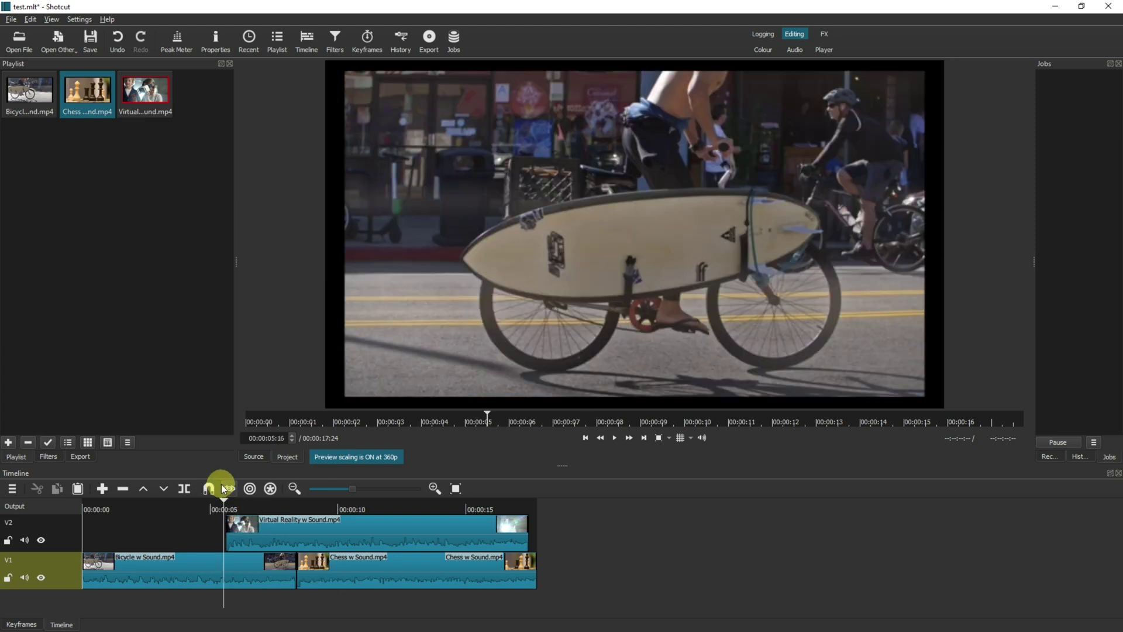
{"action": "mouse_move", "coordinate": [351, 574]}
{"action": "left_mouse_down"}
{"action": "mouse_move", "coordinate": [376, 577]}
{"action": "mouse_move", "coordinate": [354, 581]}
{"action": "left_mouse_up"}
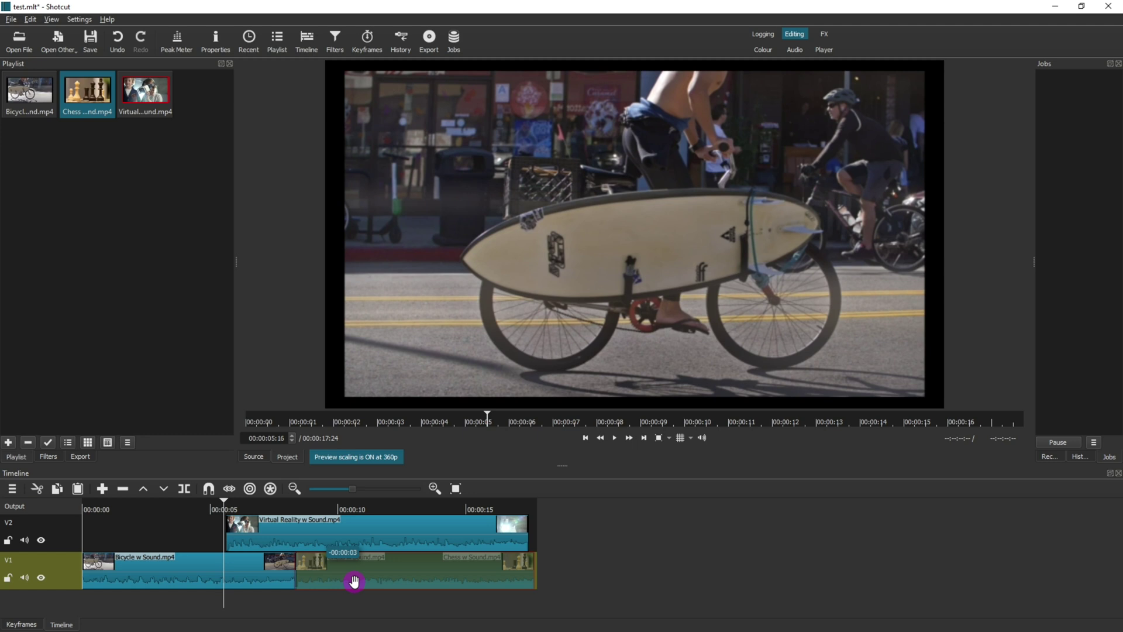
{"action": "left_click_drag", "start_coordinate": [353, 580], "coordinate": [353, 582]}
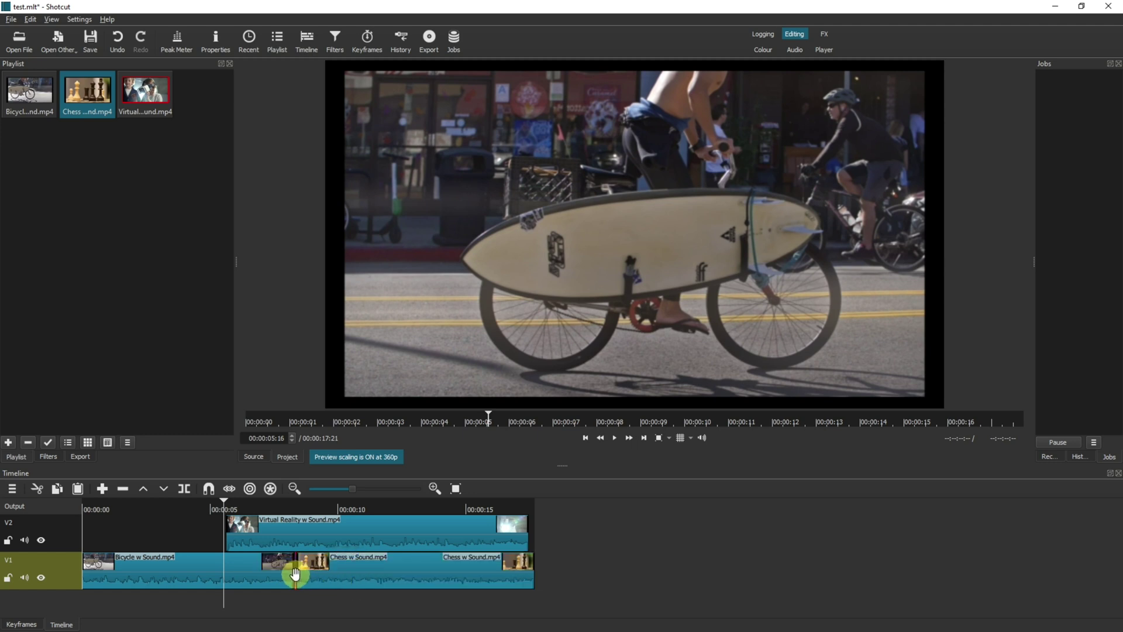
{"action": "left_click", "coordinate": [208, 488]}
{"action": "key", "text": "ctrl+z"}
{"action": "left_click", "coordinate": [313, 572]}
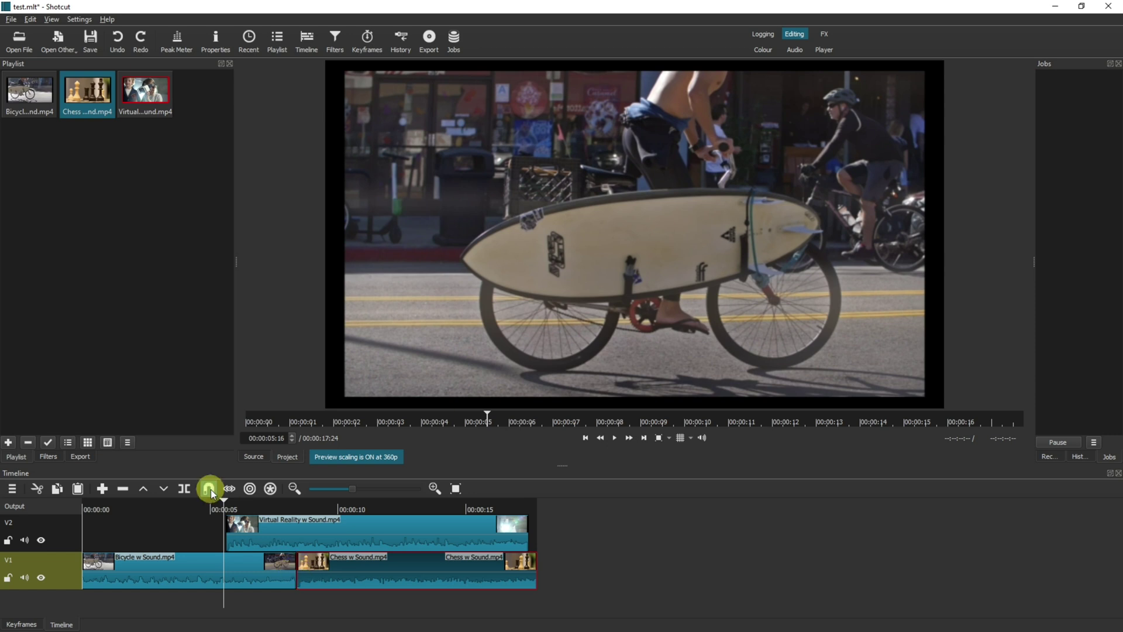
Step: With snapping on, move the playhead to 00:00:03:28 and align the start of the Virtual Reality clip on V2 with it
{"action": "left_click_drag", "start_coordinate": [254, 527], "coordinate": [184, 503]}
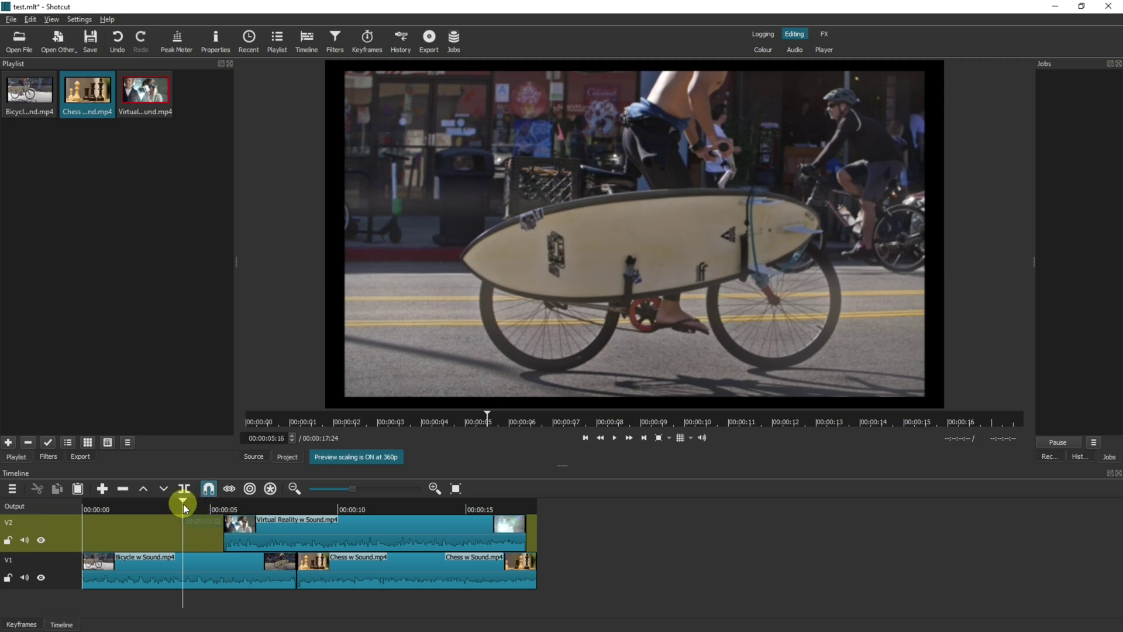
{"action": "left_click_drag", "start_coordinate": [270, 526], "coordinate": [244, 538]}
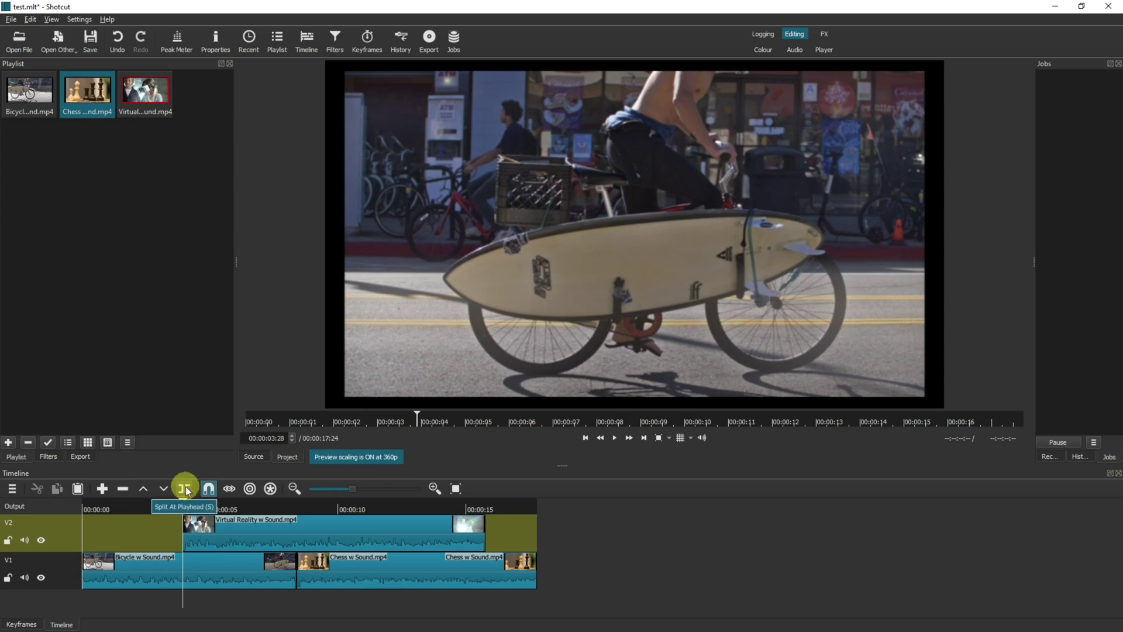
Step: Split the Virtual Reality clip on V2 at 00:00:06:09 and select its second part
{"action": "left_click", "coordinate": [243, 507]}
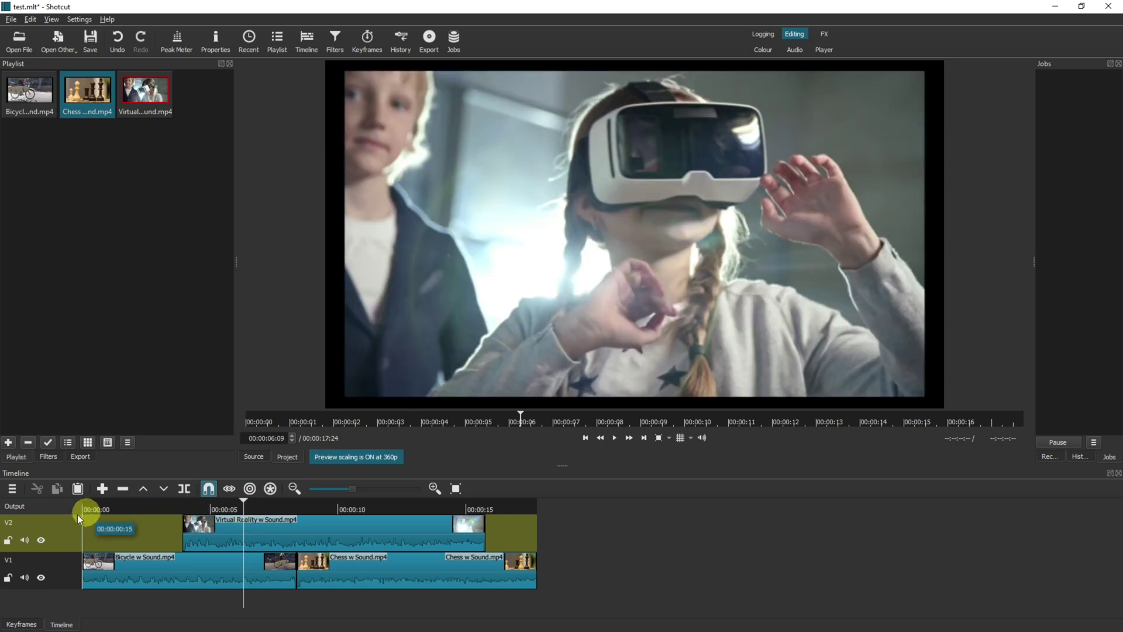
{"action": "left_click", "coordinate": [187, 489]}
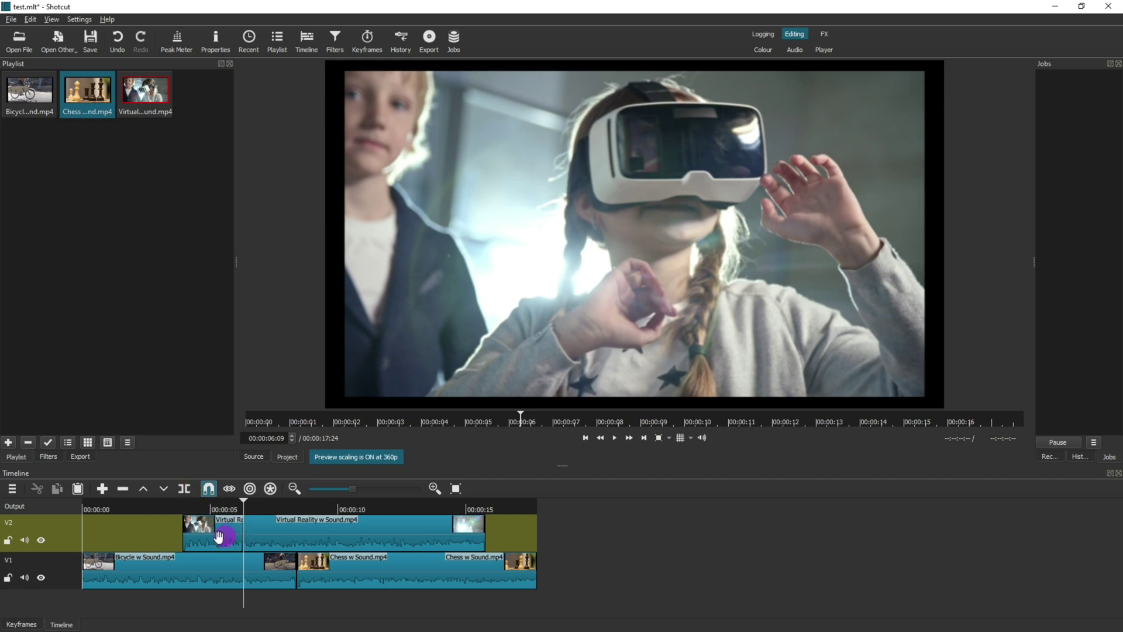
{"action": "left_click_drag", "start_coordinate": [216, 533], "coordinate": [284, 535]}
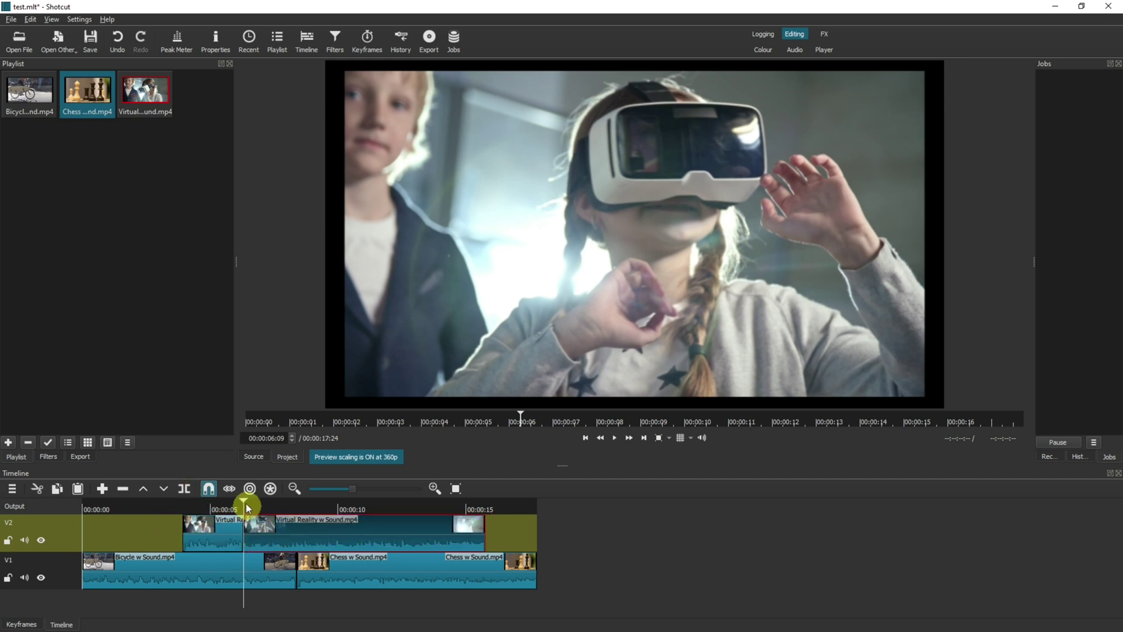
Step: Split the first part of the Virtual Reality clip on V2 at 00:00:05:07 and again near 4.5 seconds
{"action": "left_click", "coordinate": [216, 508]}
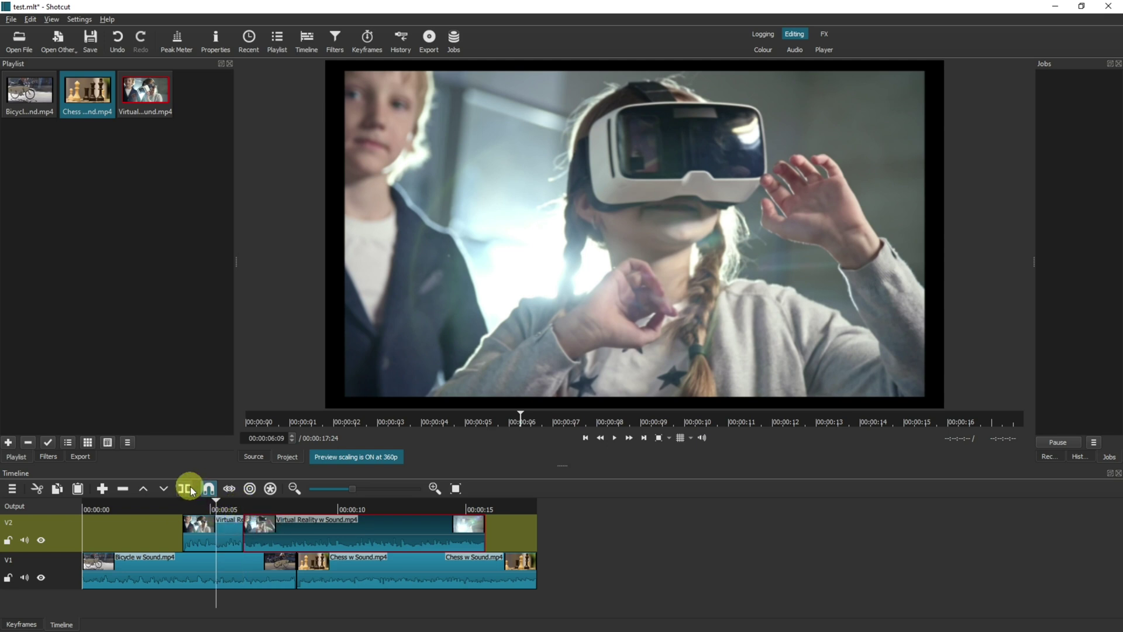
{"action": "left_click", "coordinate": [197, 508]}
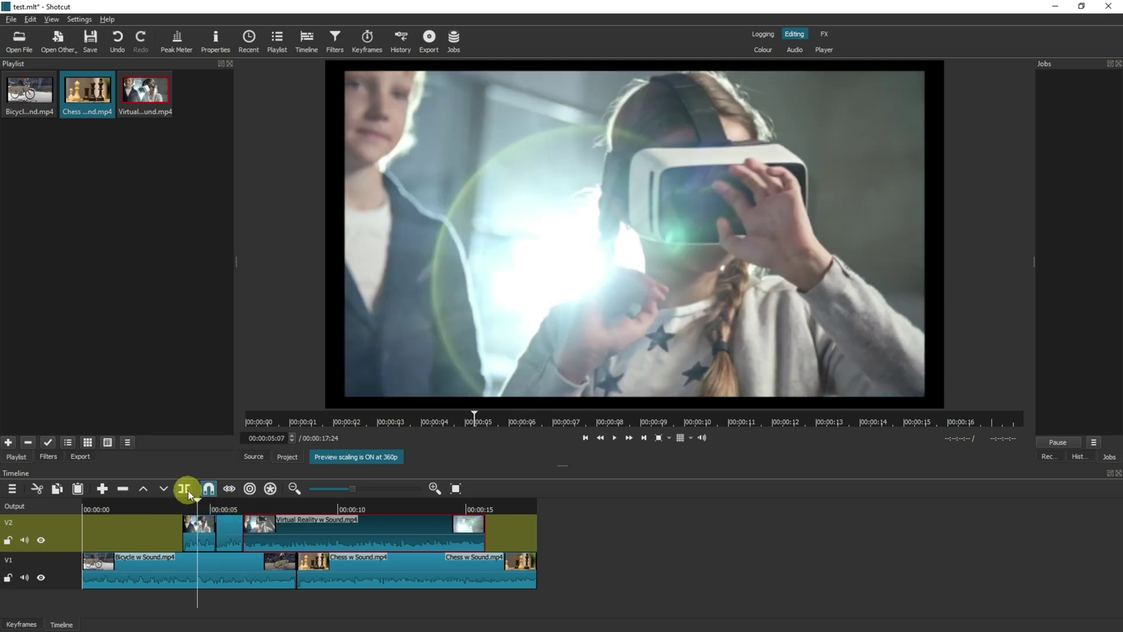
{"action": "left_click", "coordinate": [165, 506]}
{"action": "left_click", "coordinate": [224, 529]}
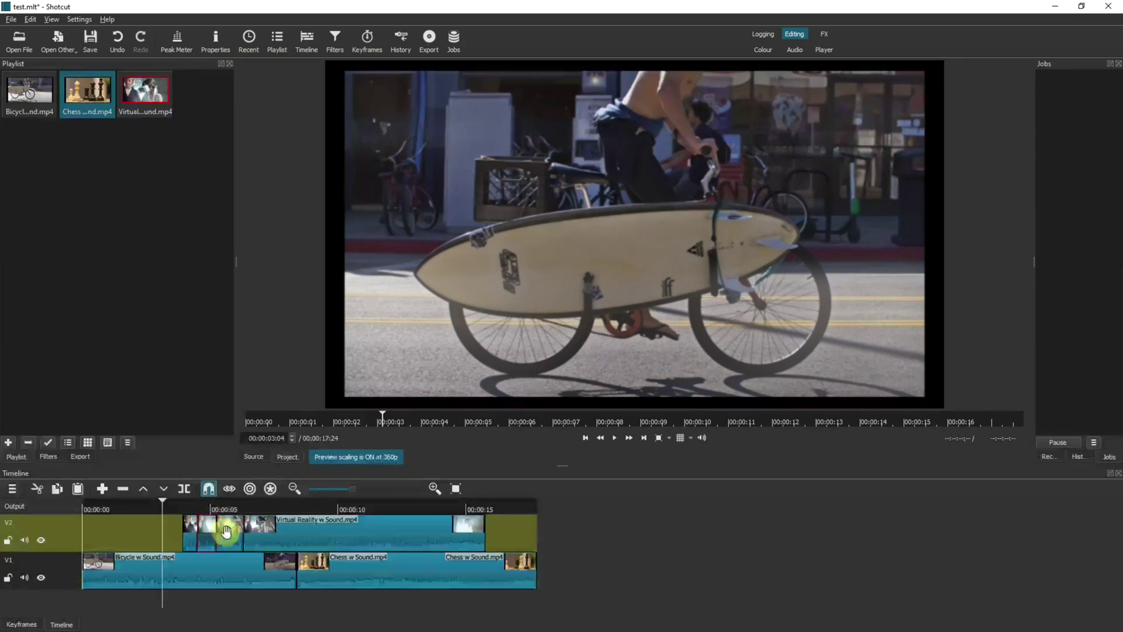
Step: Open the Chess clip from the playlist and overwrite it onto V2 at 00:00:04:04
{"action": "left_click", "coordinate": [164, 490]}
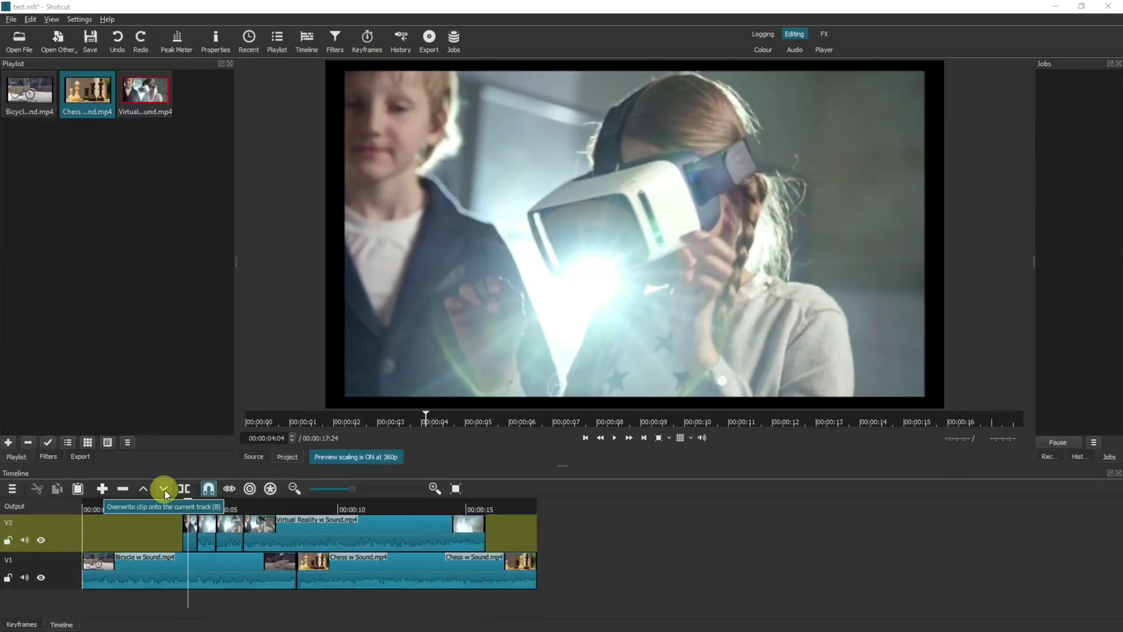
{"action": "double_click", "coordinate": [100, 104]}
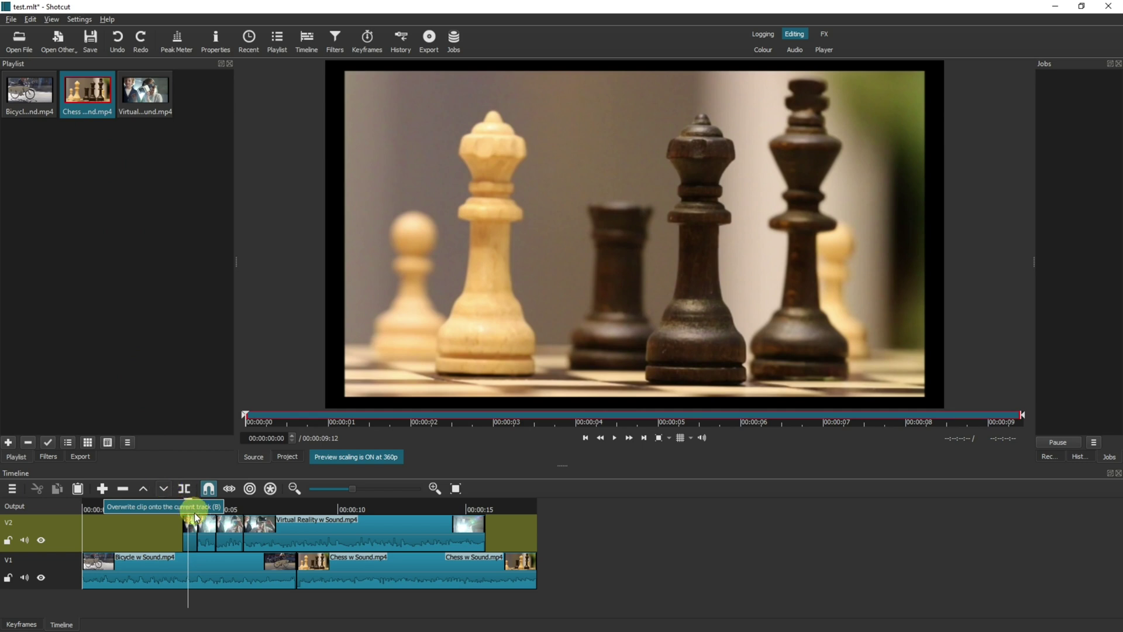
{"action": "left_click_drag", "start_coordinate": [204, 529], "coordinate": [381, 530]}
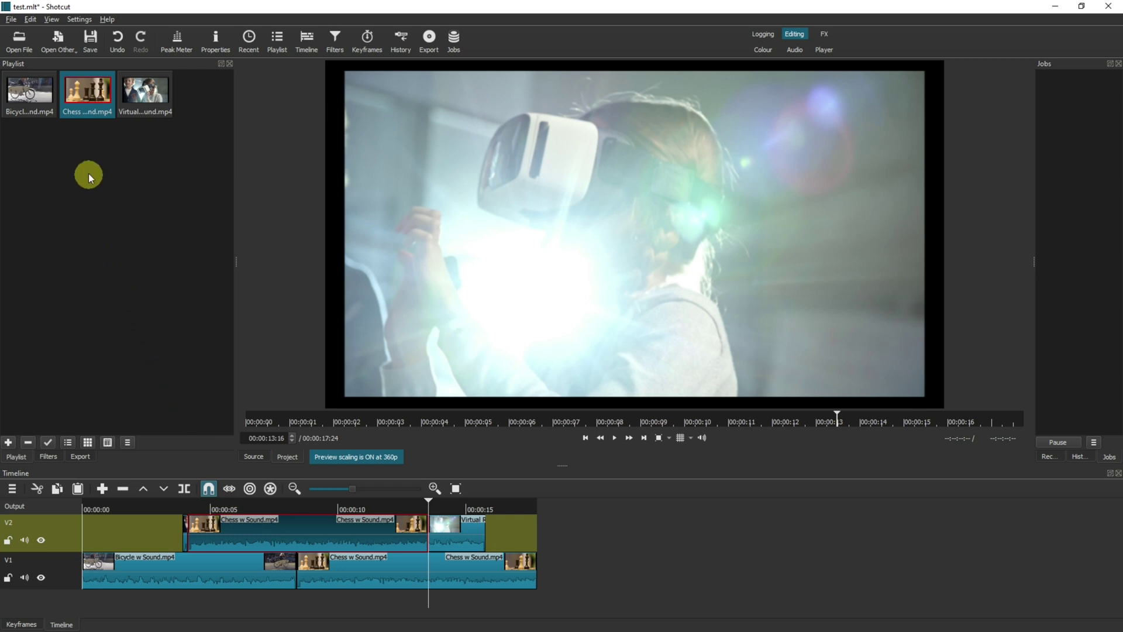
Step: Place another Chess clip from the playlist on V2 starting near the 7-second mark, overwriting the clips there
{"action": "left_click_drag", "start_coordinate": [78, 100], "coordinate": [190, 545]}
{"action": "left_click", "coordinate": [184, 510]}
{"action": "left_click", "coordinate": [90, 96]}
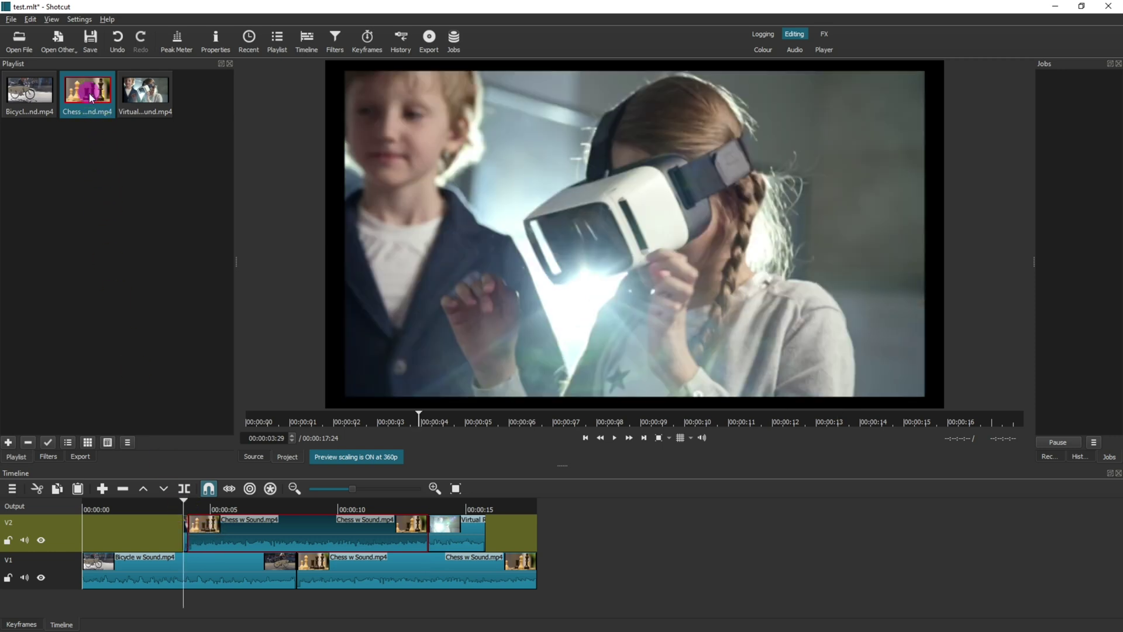
{"action": "left_click_drag", "start_coordinate": [90, 97], "coordinate": [257, 527]}
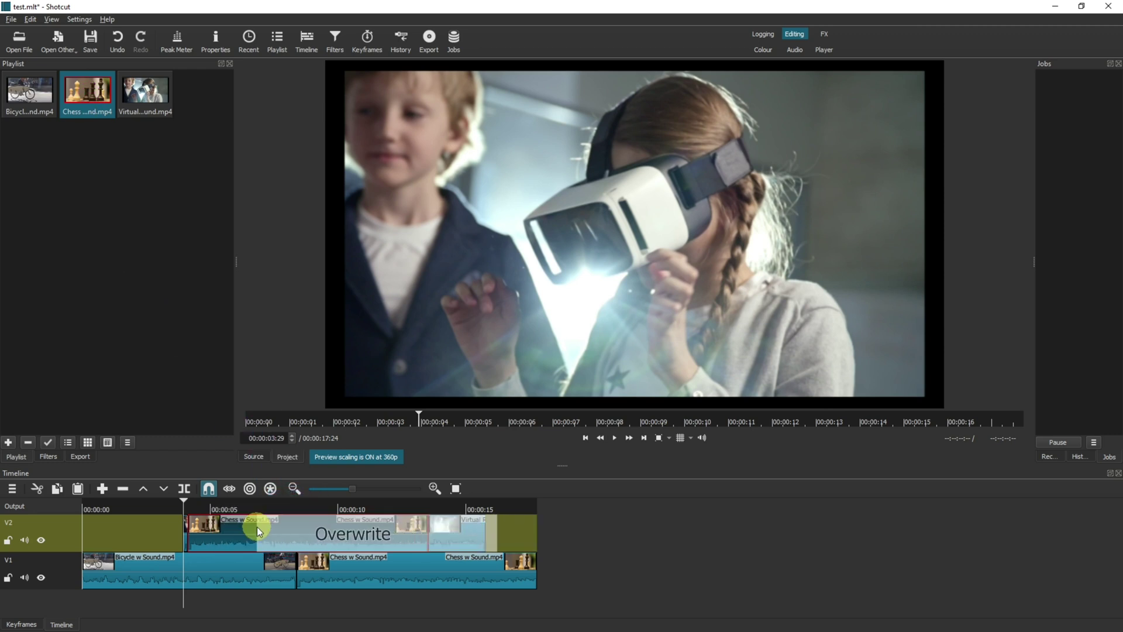
Step: Move the playhead to 00:00:01:26 and overwrite the Chess clip onto V2 from there
{"action": "left_click", "coordinate": [171, 508]}
{"action": "left_click_drag", "start_coordinate": [164, 506], "coordinate": [130, 510]}
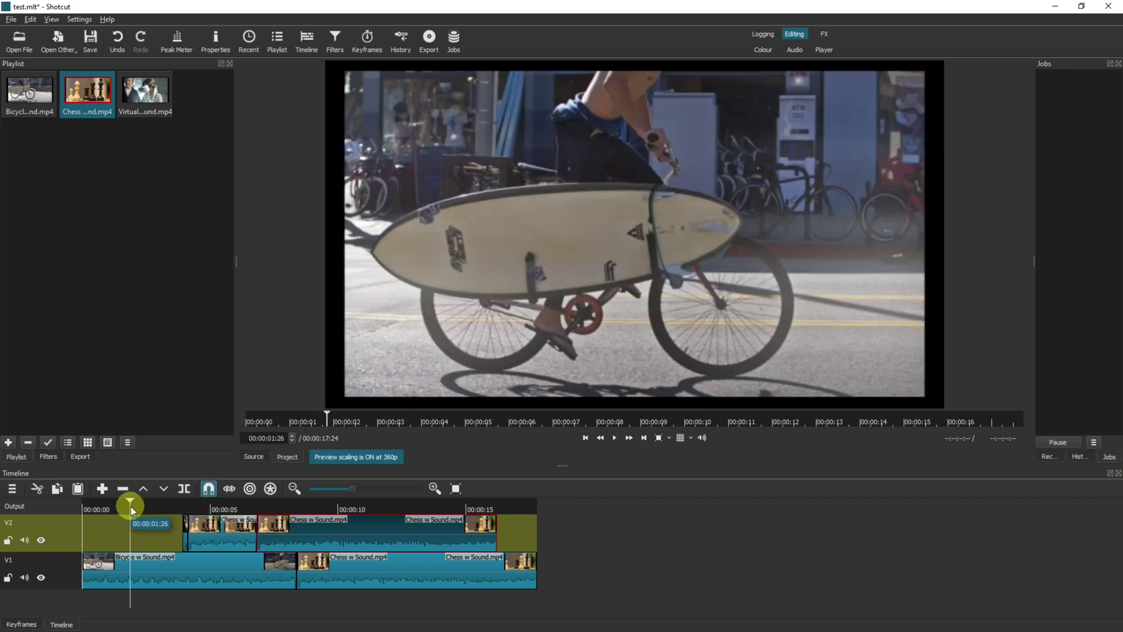
{"action": "left_click", "coordinate": [164, 488]}
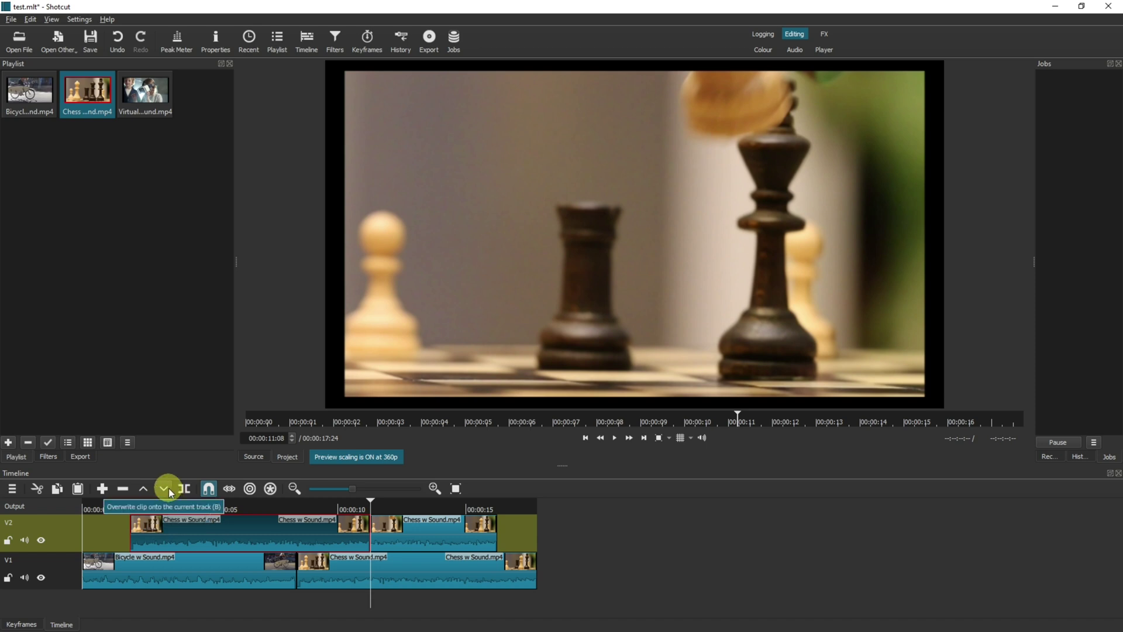
Step: Try overwriting the Bicycle clip onto V2 at 00:00:05:03 with ripple and ripple-all-tracks on, turn both off and undo the overwrite
{"action": "key", "text": "ctrl+z"}
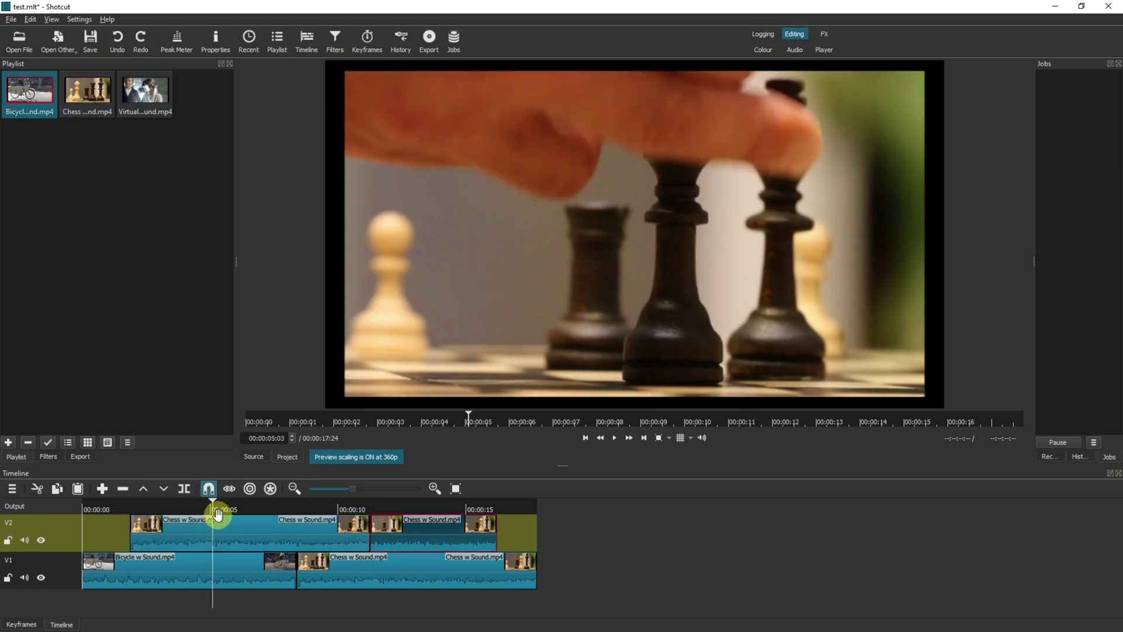
{"action": "left_click", "coordinate": [250, 489]}
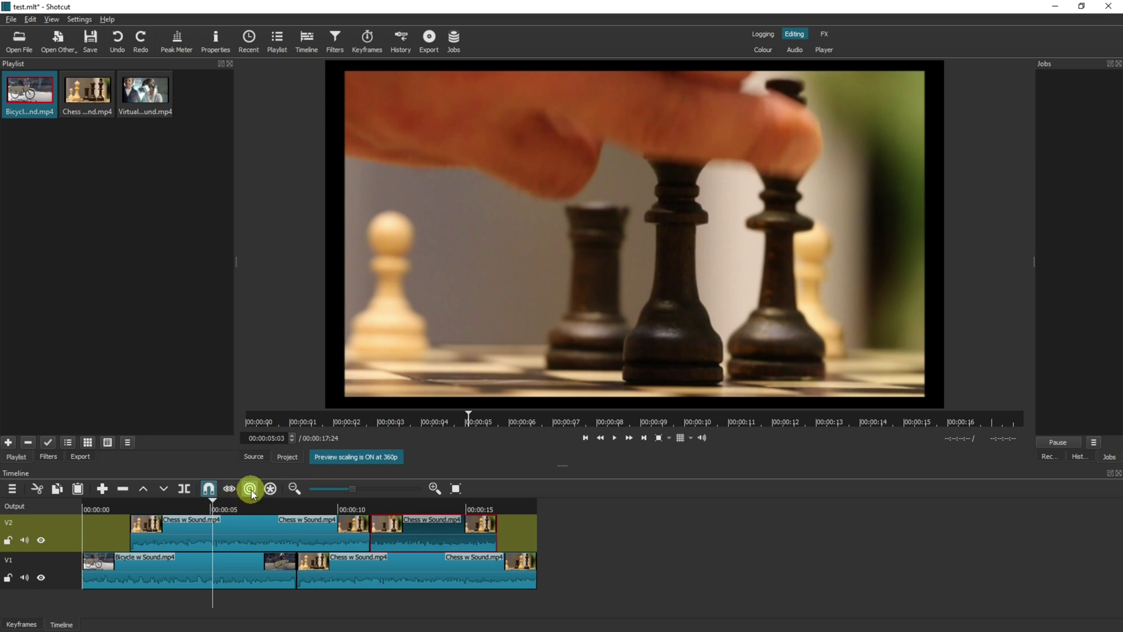
{"action": "left_click", "coordinate": [270, 488]}
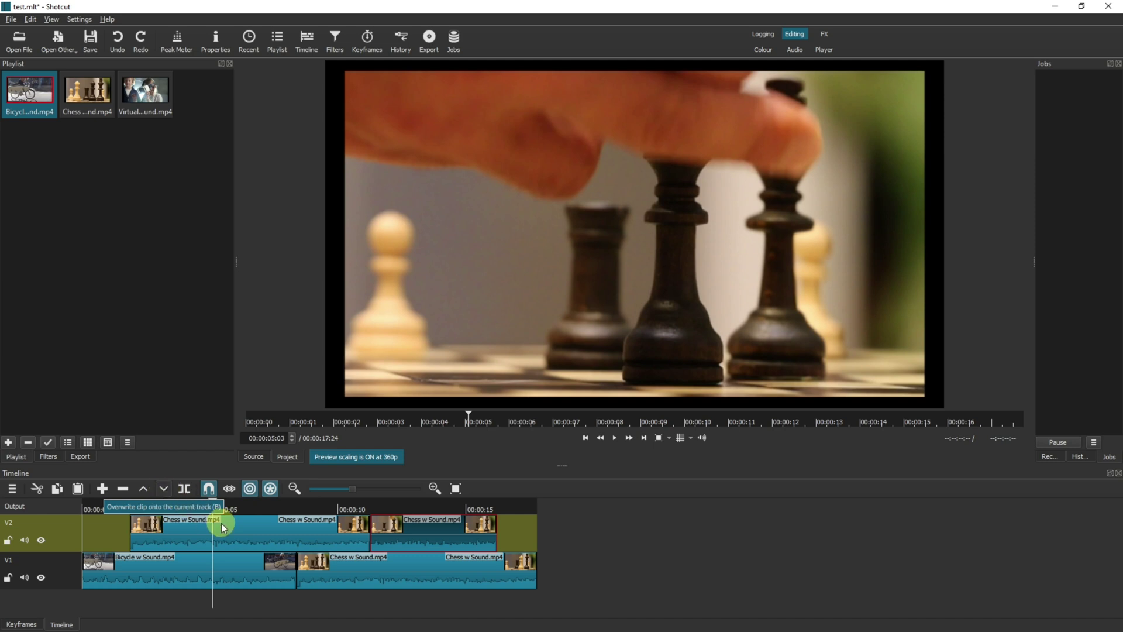
{"action": "key", "text": "b"}
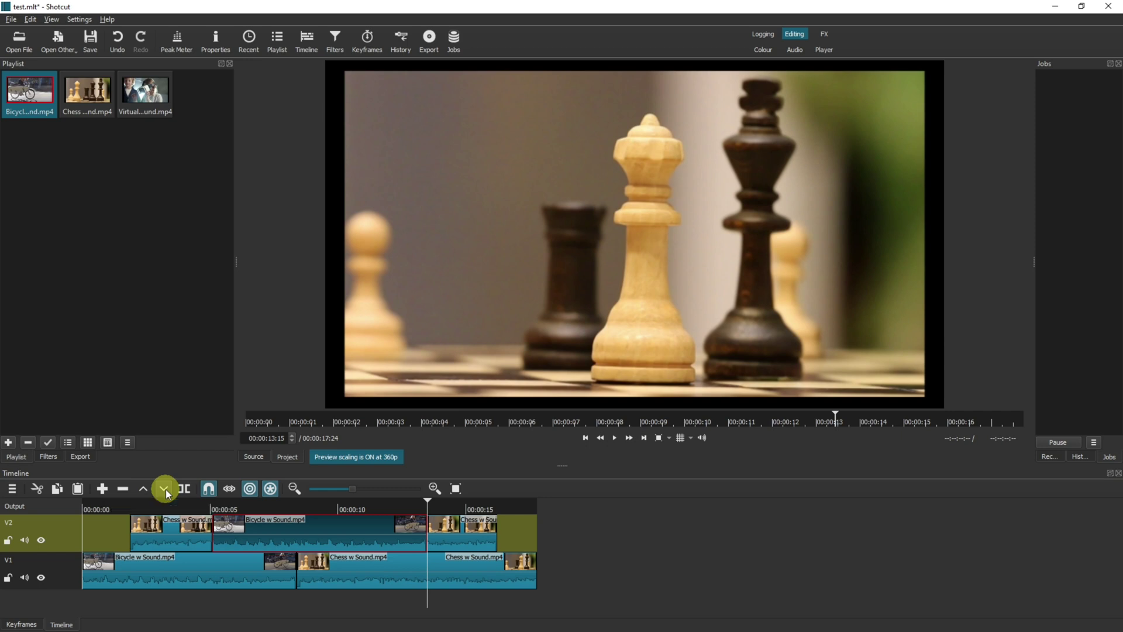
{"action": "left_click", "coordinate": [270, 490]}
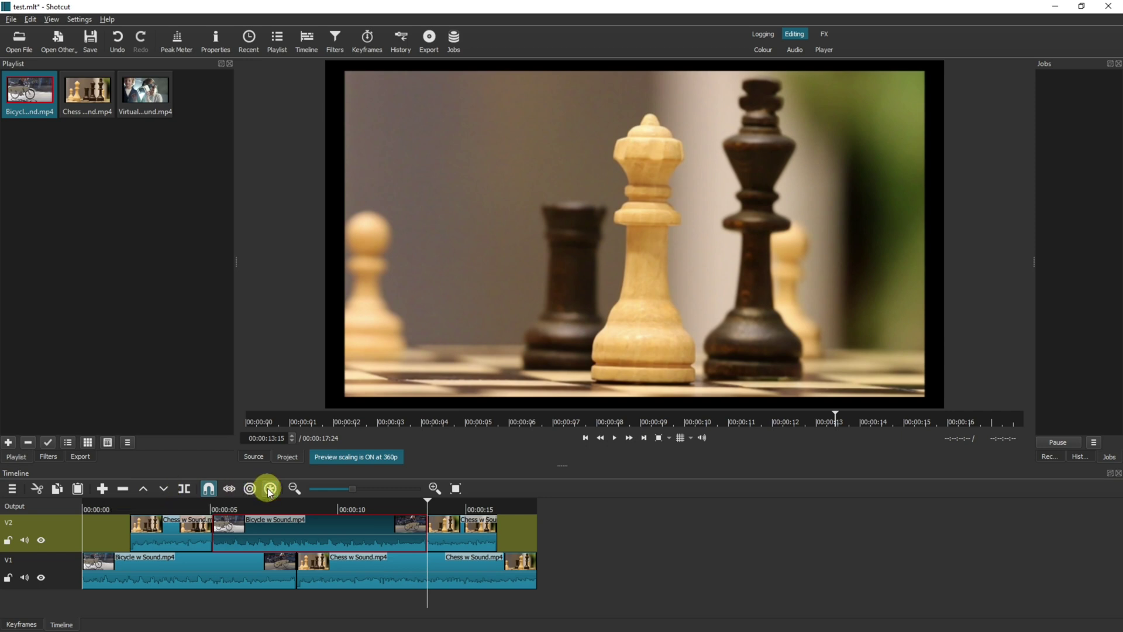
{"action": "left_click", "coordinate": [144, 489]}
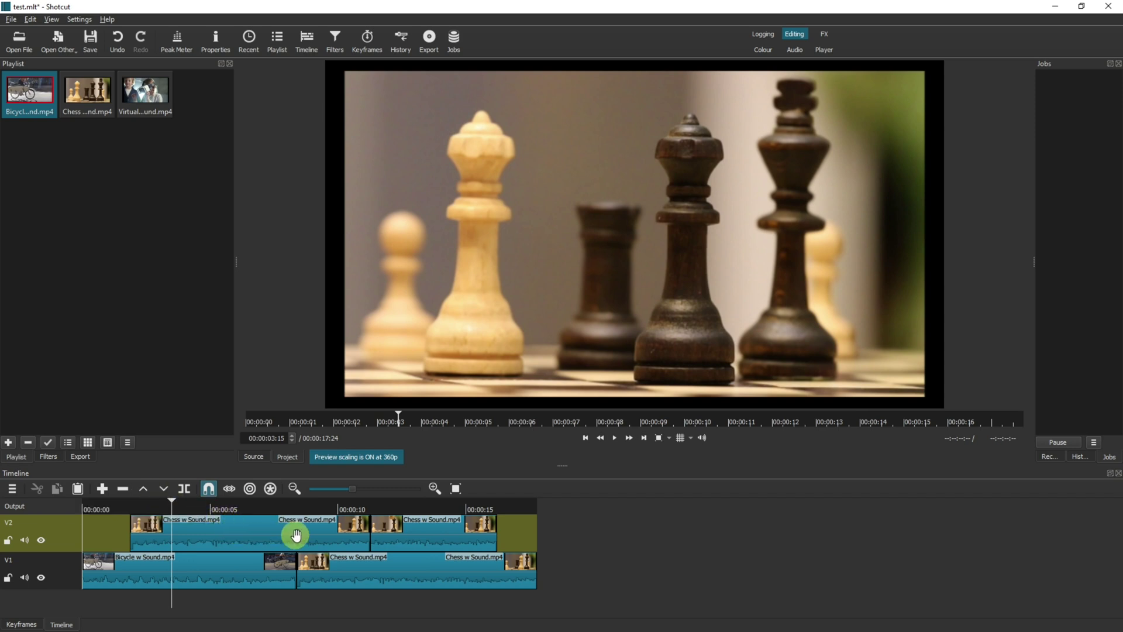
Step: Split the first Chess clip on V2 at 00:00:06:10 and select its second part
{"action": "left_click", "coordinate": [404, 531]}
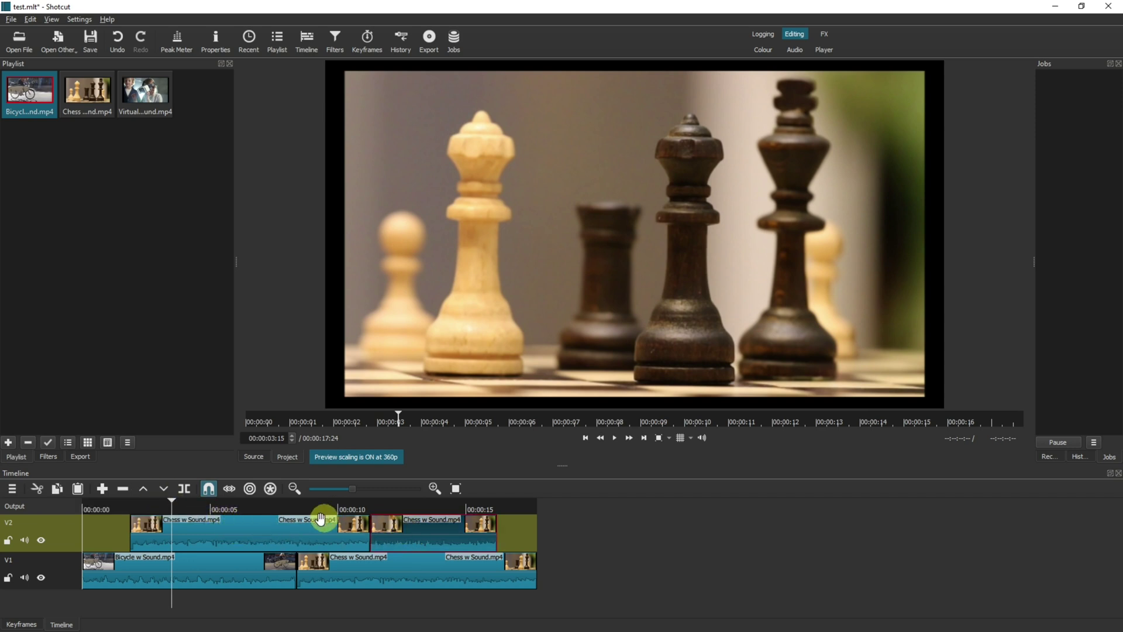
{"action": "left_click", "coordinate": [244, 513]}
{"action": "left_click", "coordinate": [184, 489]}
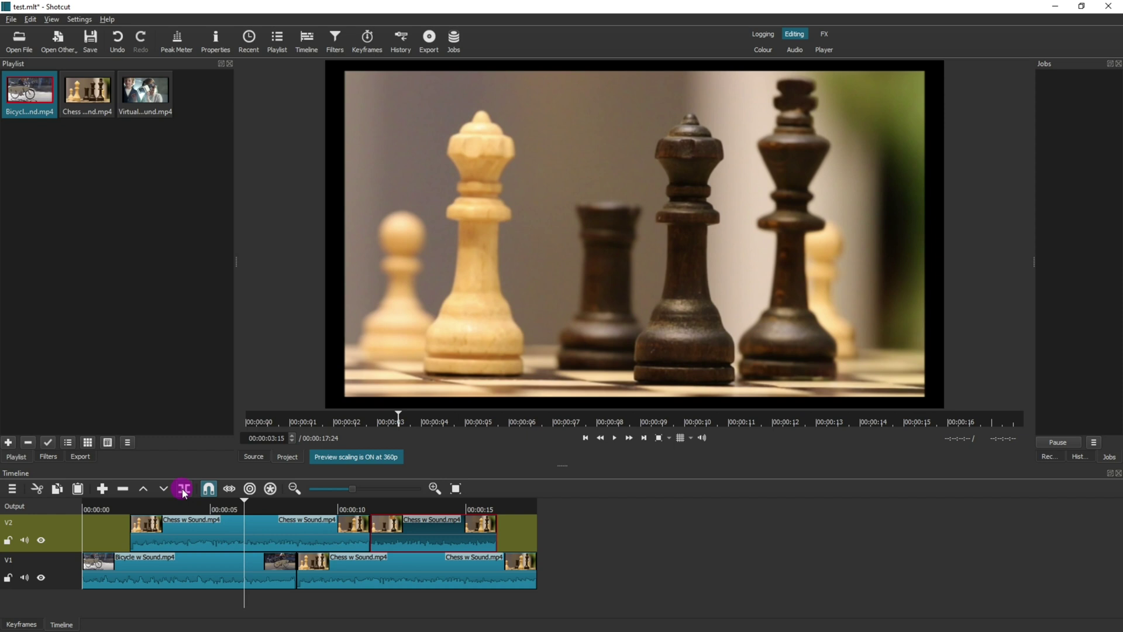
{"action": "left_click", "coordinate": [286, 528]}
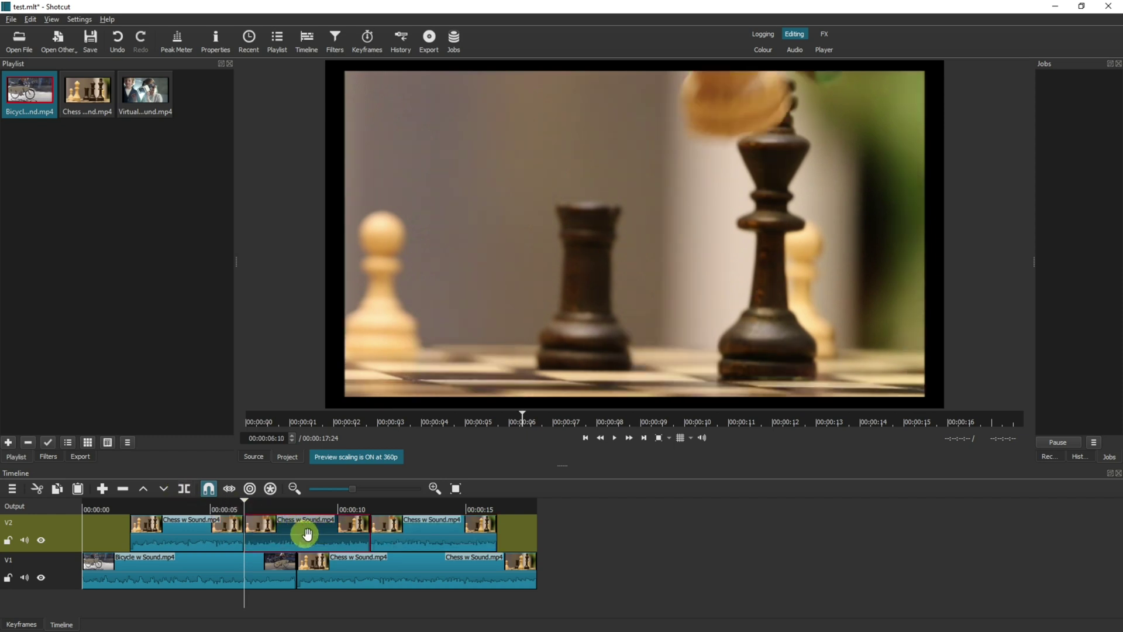
Step: Try lifting and ripple deleting the middle Chess clip on V2, undoing each removal
{"action": "left_click", "coordinate": [142, 488]}
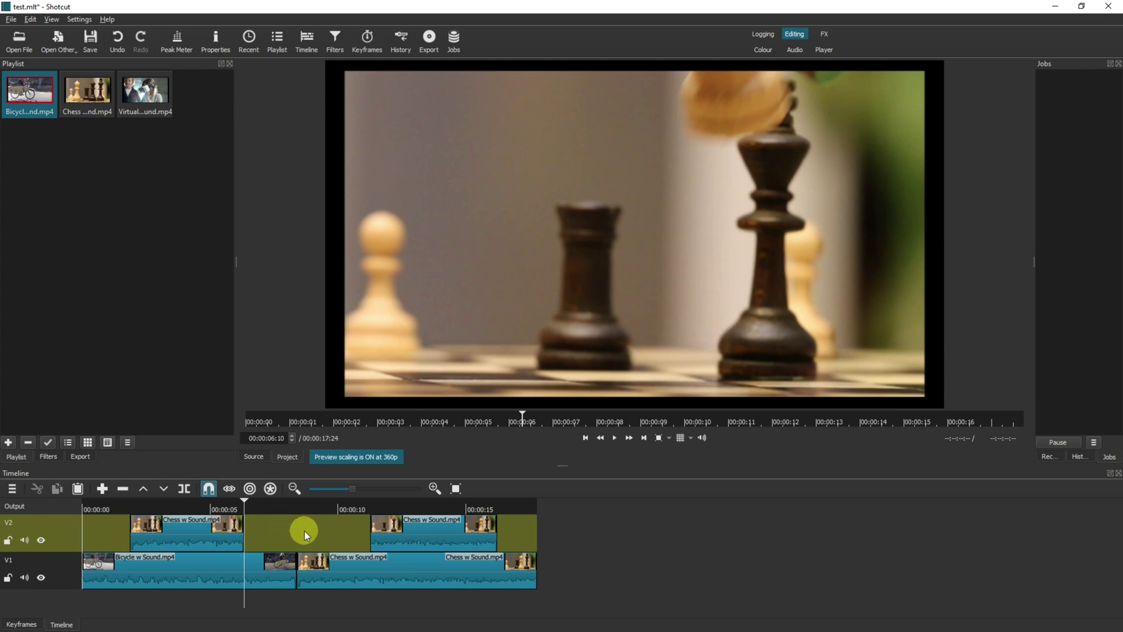
{"action": "key", "text": "ctrl+z"}
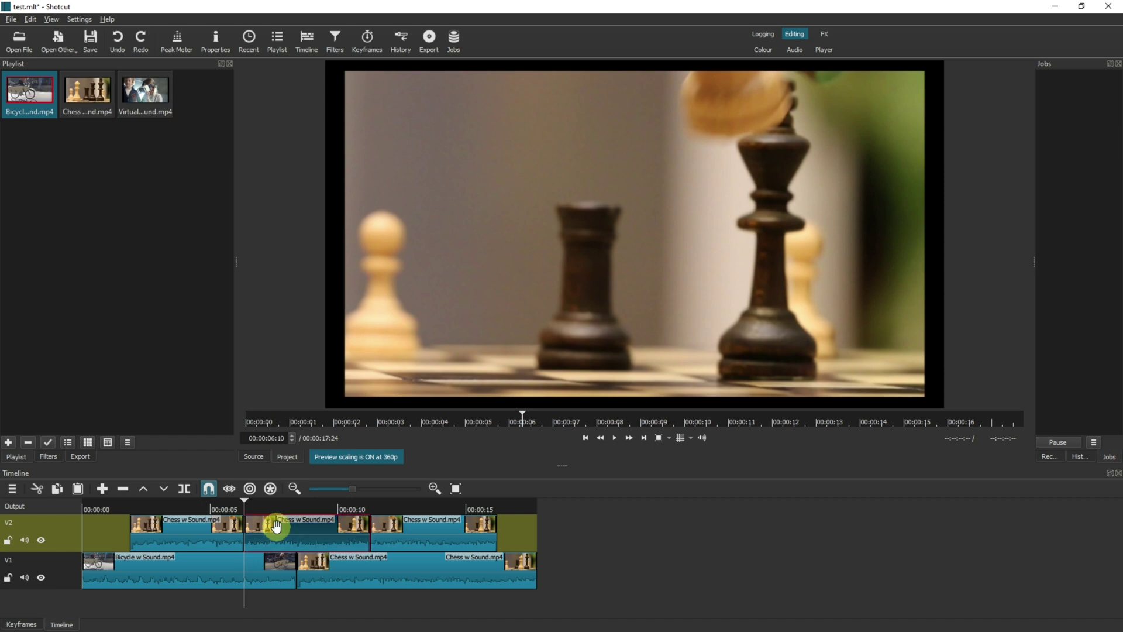
{"action": "left_click", "coordinate": [122, 489]}
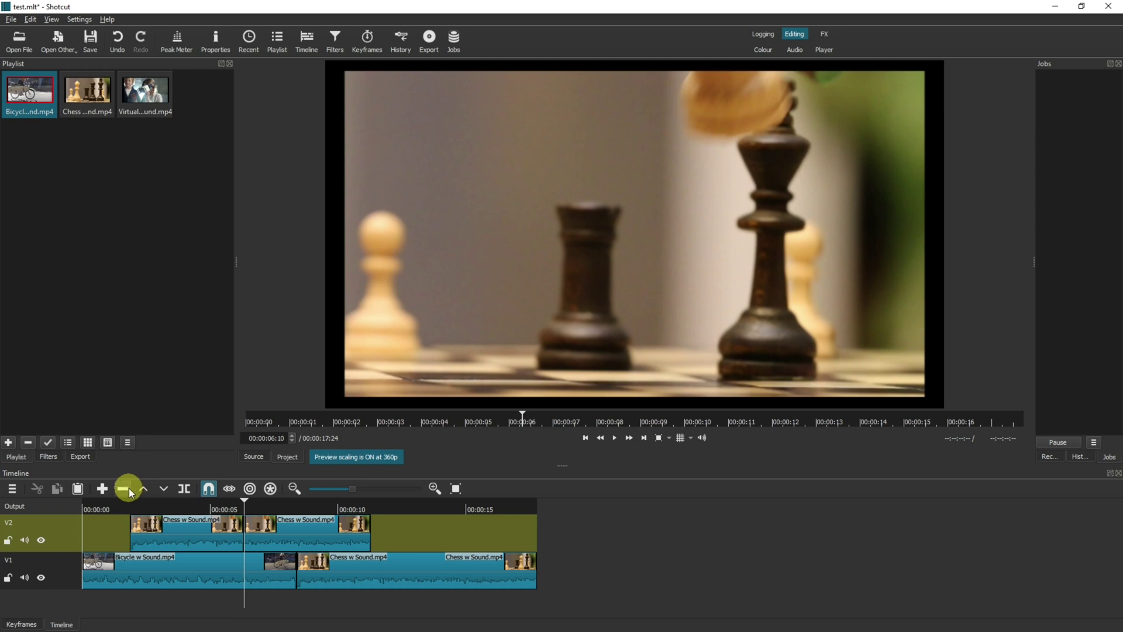
{"action": "key", "text": "ctrl+z"}
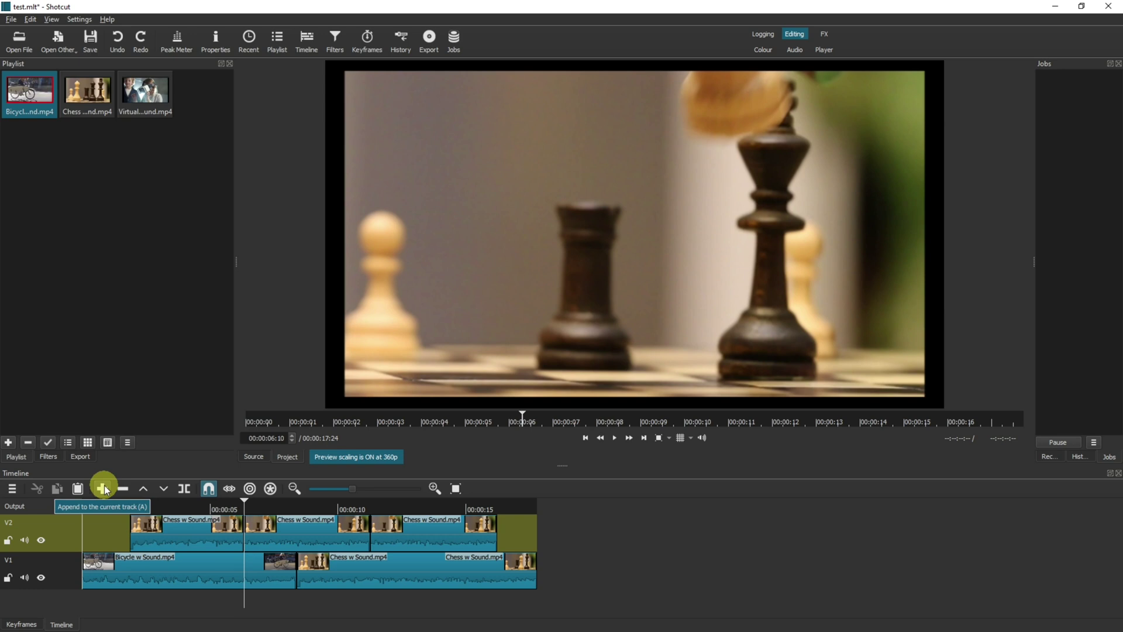
Step: Open the Virtual Reality clip from the playlist and append it to the end of V2
{"action": "left_click", "coordinate": [177, 507]}
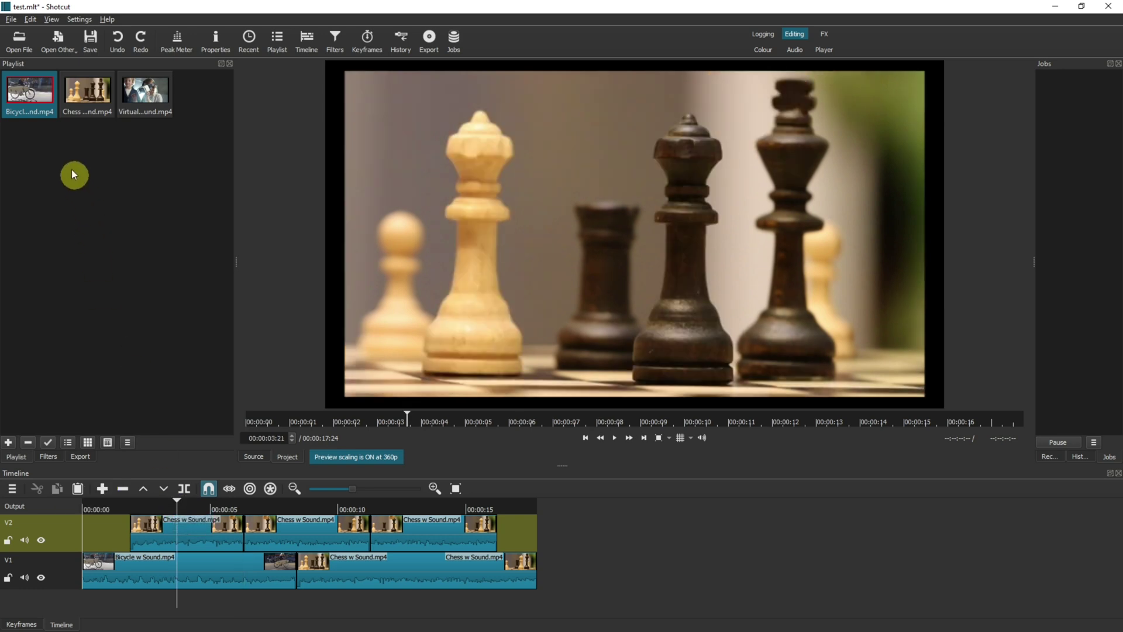
{"action": "double_click", "coordinate": [131, 86]}
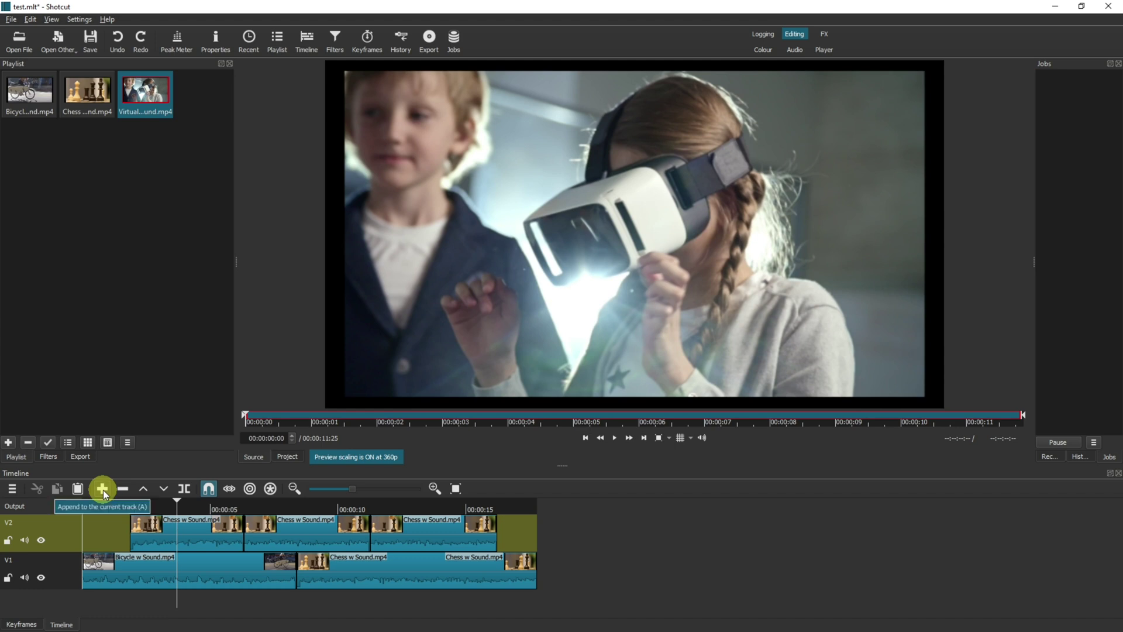
{"action": "left_click", "coordinate": [507, 522]}
{"action": "key", "text": "a"}
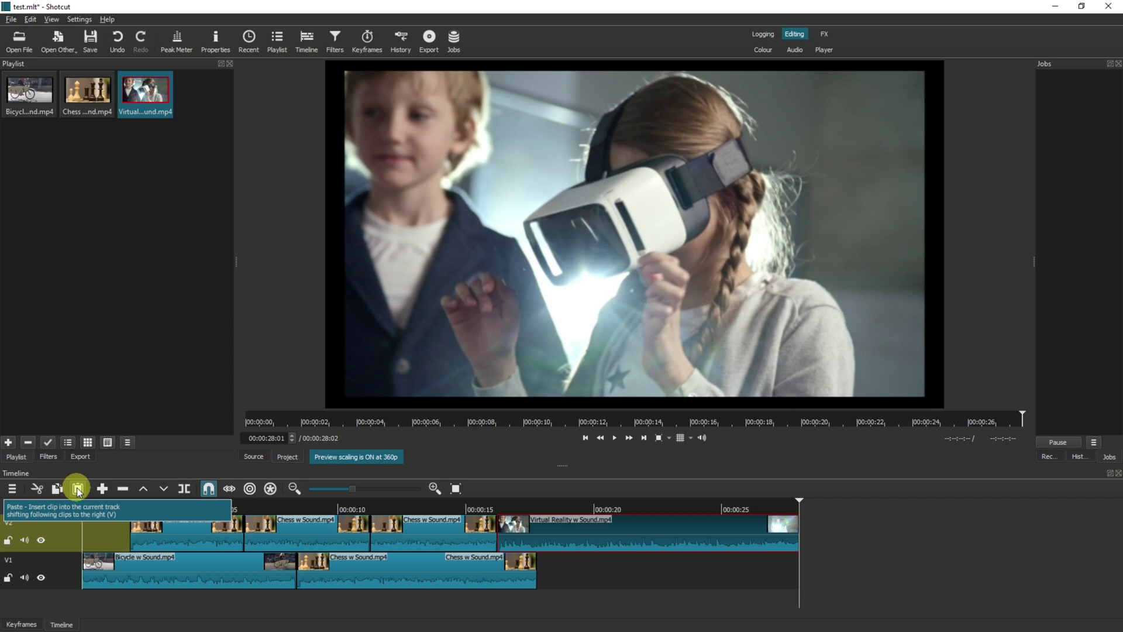
Step: Copy the first Chess clip on V2 and paste it into that track at 00:00:18:16 and 00:00:25:11
{"action": "left_click", "coordinate": [164, 527]}
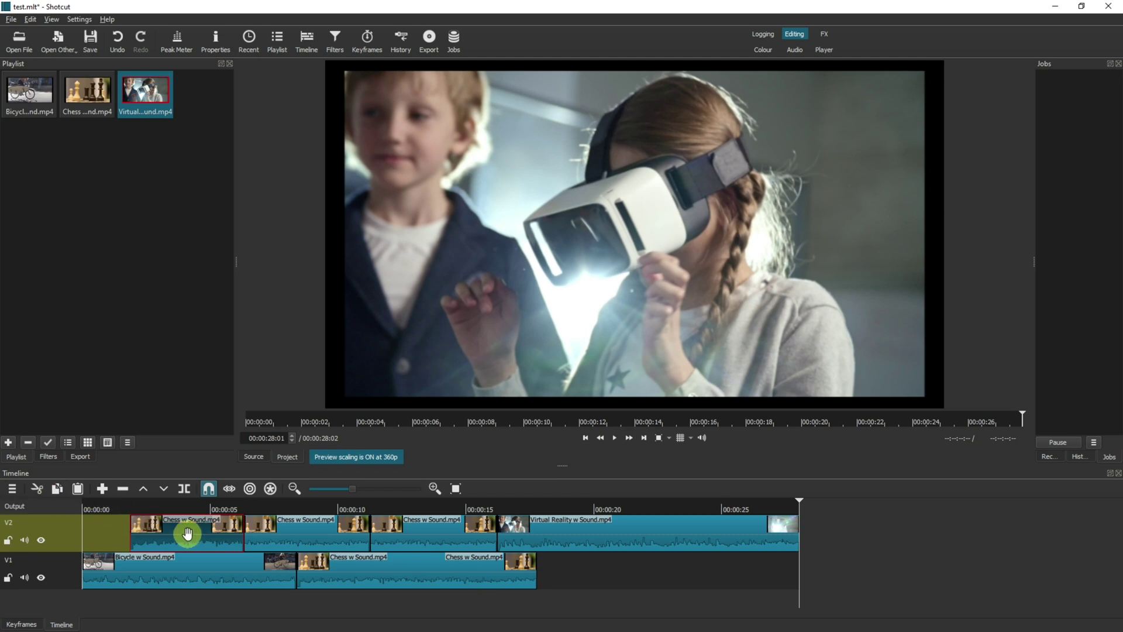
{"action": "left_click", "coordinate": [557, 566]}
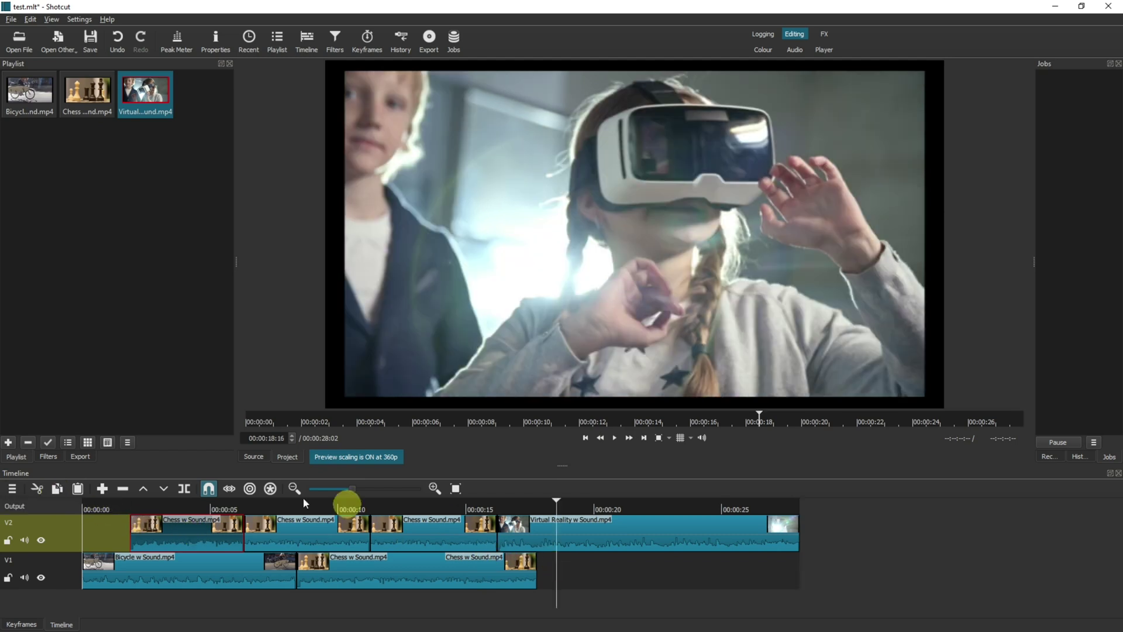
{"action": "left_click", "coordinate": [79, 489]}
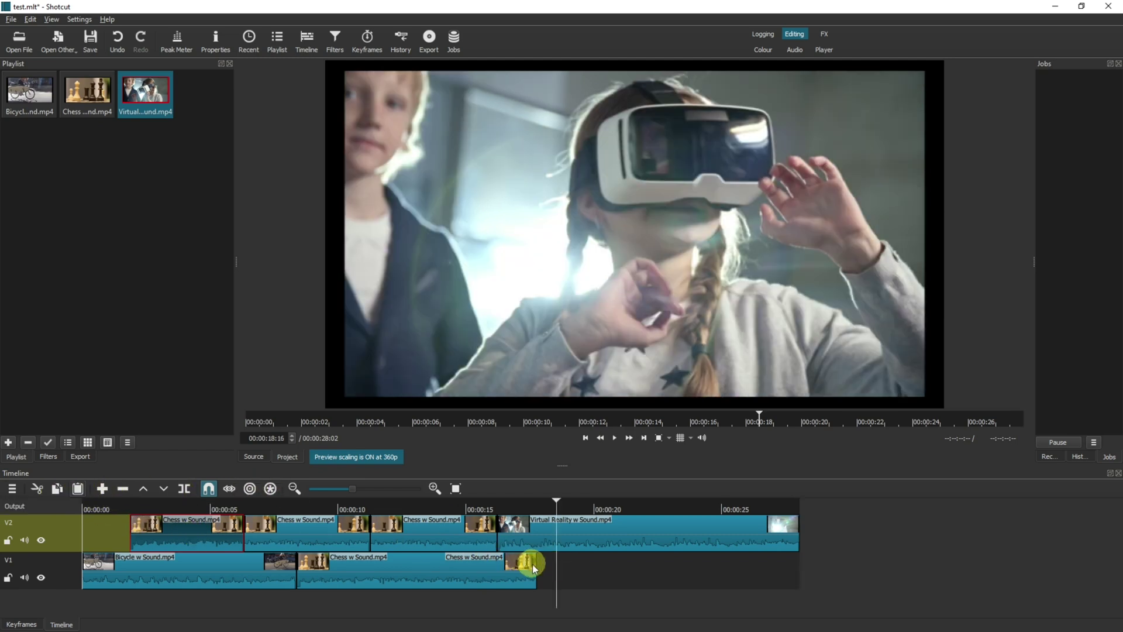
{"action": "left_click", "coordinate": [79, 489]}
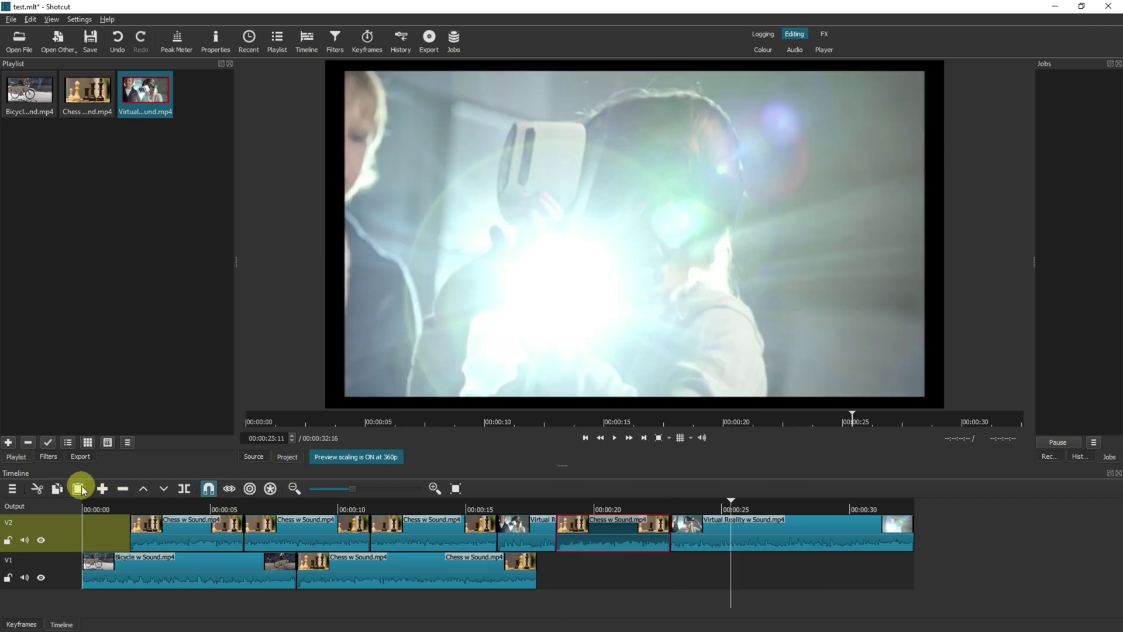
Step: Make V1 the current track and paste the copied Chess clip at 00:00:20:00
{"action": "left_click", "coordinate": [81, 564]}
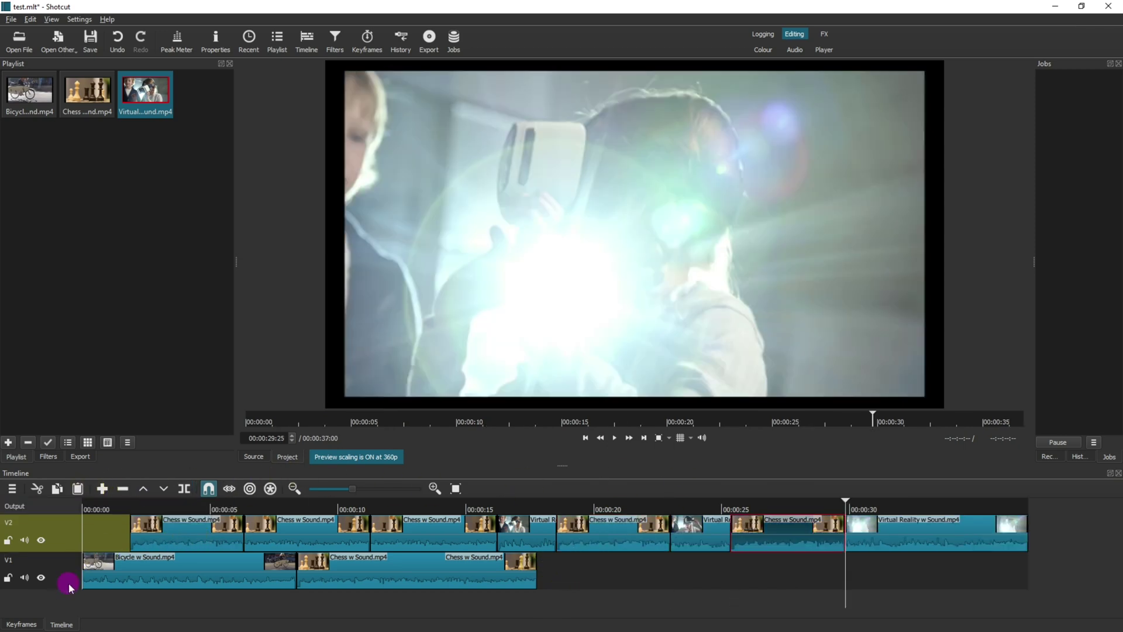
{"action": "left_click", "coordinate": [614, 563]}
{"action": "left_click", "coordinate": [594, 503]}
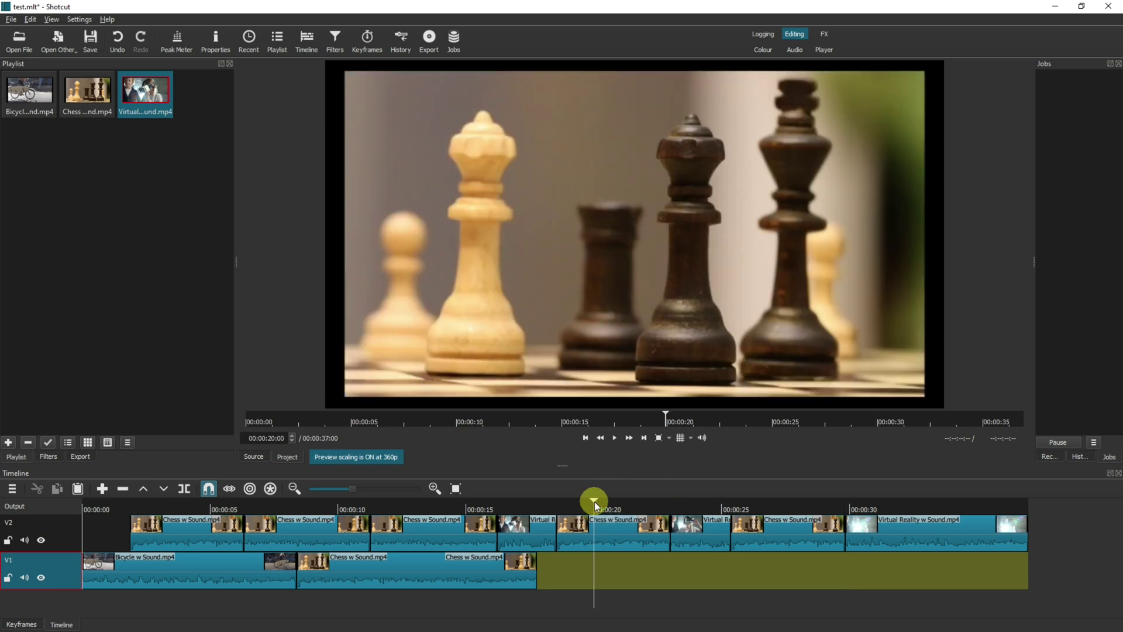
{"action": "left_click", "coordinate": [79, 489]}
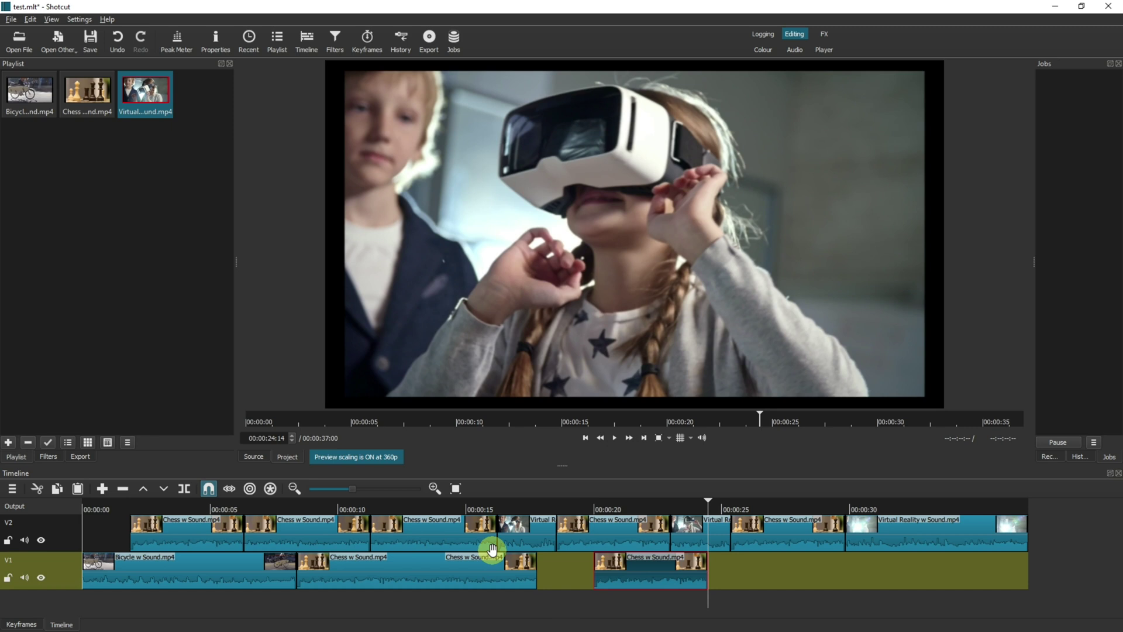
Step: Cut the first Chess clip from V2 so that the following clips ripple back
{"action": "left_click", "coordinate": [177, 506]}
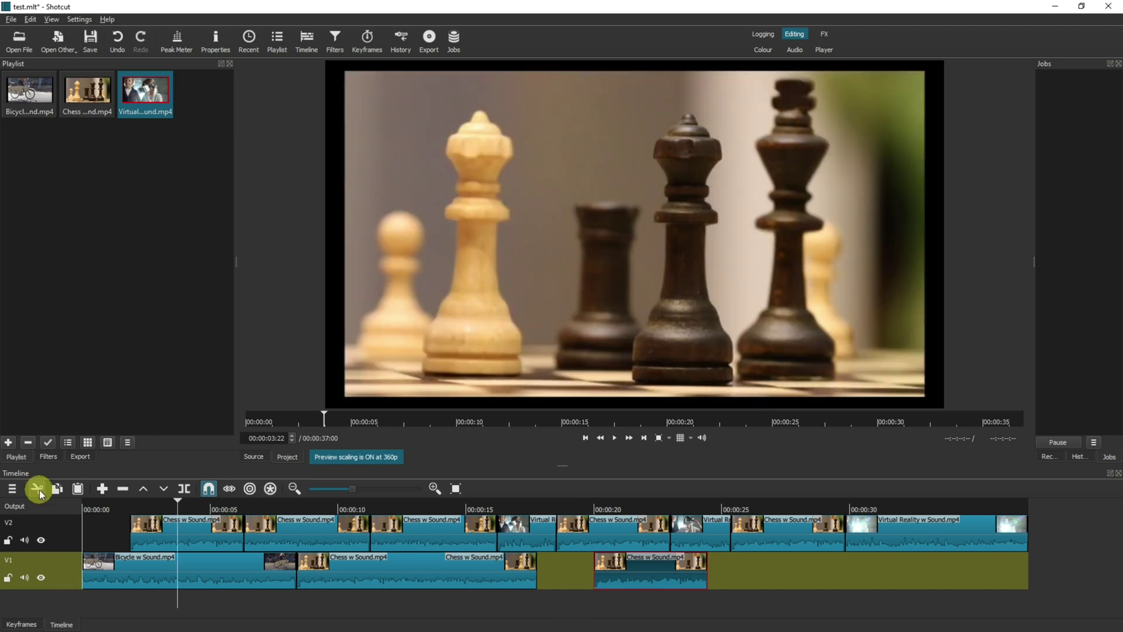
{"action": "left_click", "coordinate": [151, 525]}
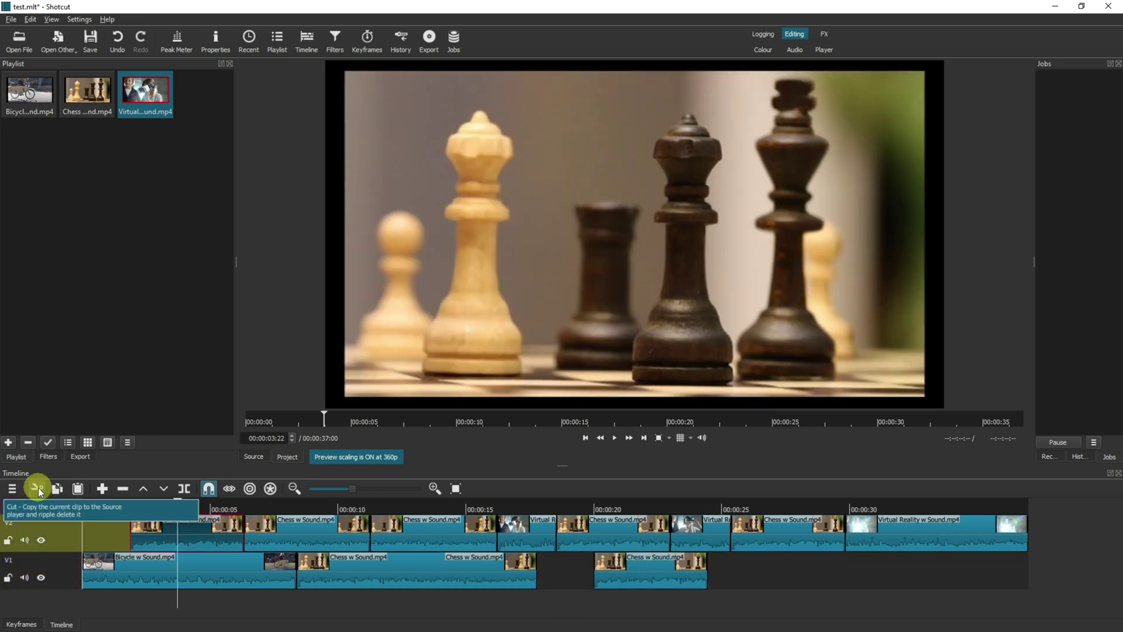
{"action": "left_click", "coordinate": [37, 486]}
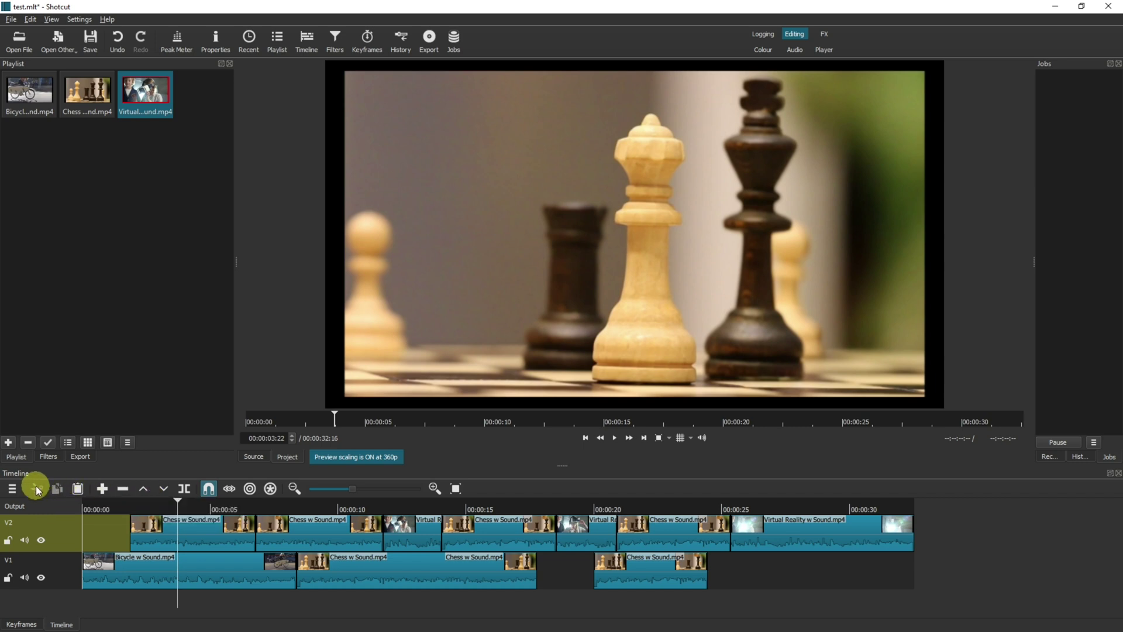
Step: Make V1 the current track and paste the cut Chess clip at 00:00:25:05
{"action": "left_click", "coordinate": [724, 574]}
{"action": "left_click", "coordinate": [67, 578]}
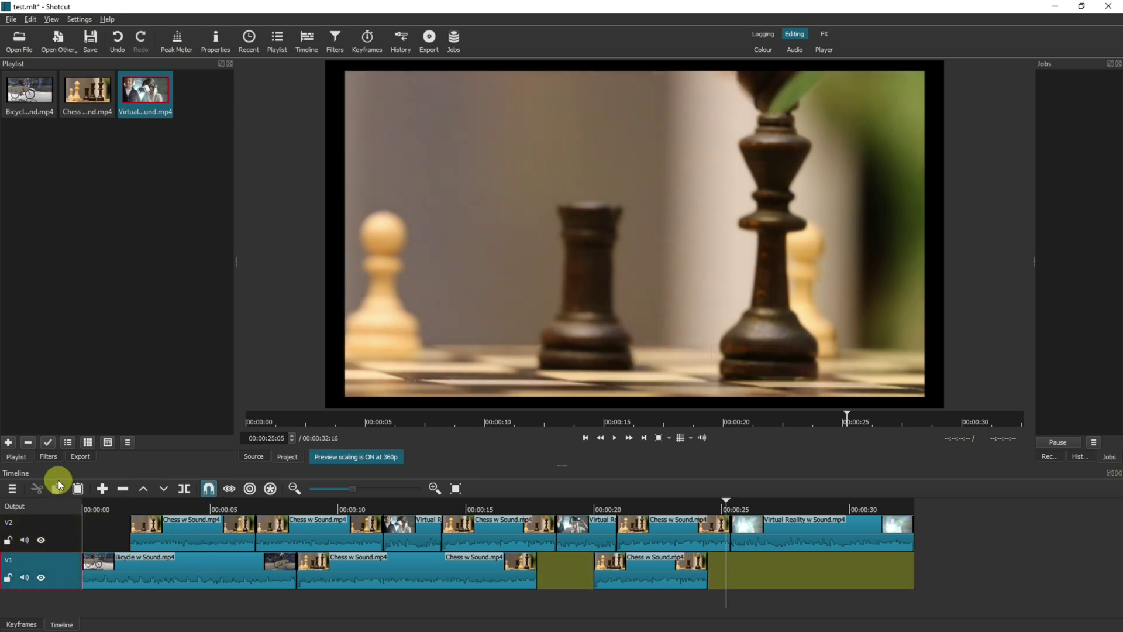
{"action": "left_click", "coordinate": [78, 488]}
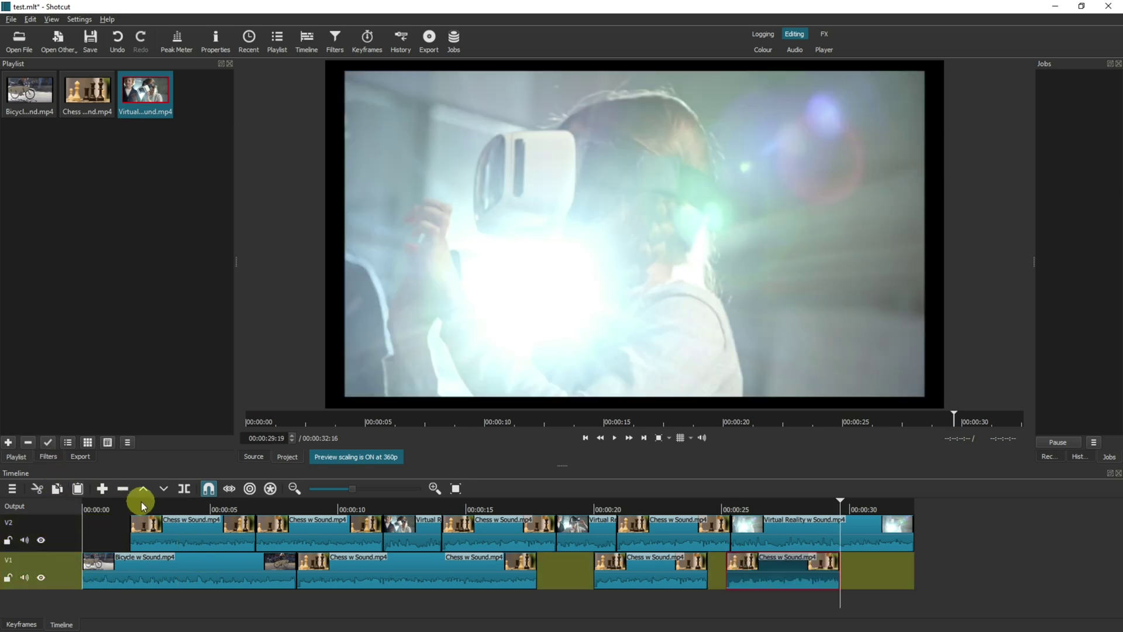
Step: Make the timeline tracks shorter, and make them taller again to restore their height
{"action": "left_click", "coordinate": [12, 489]}
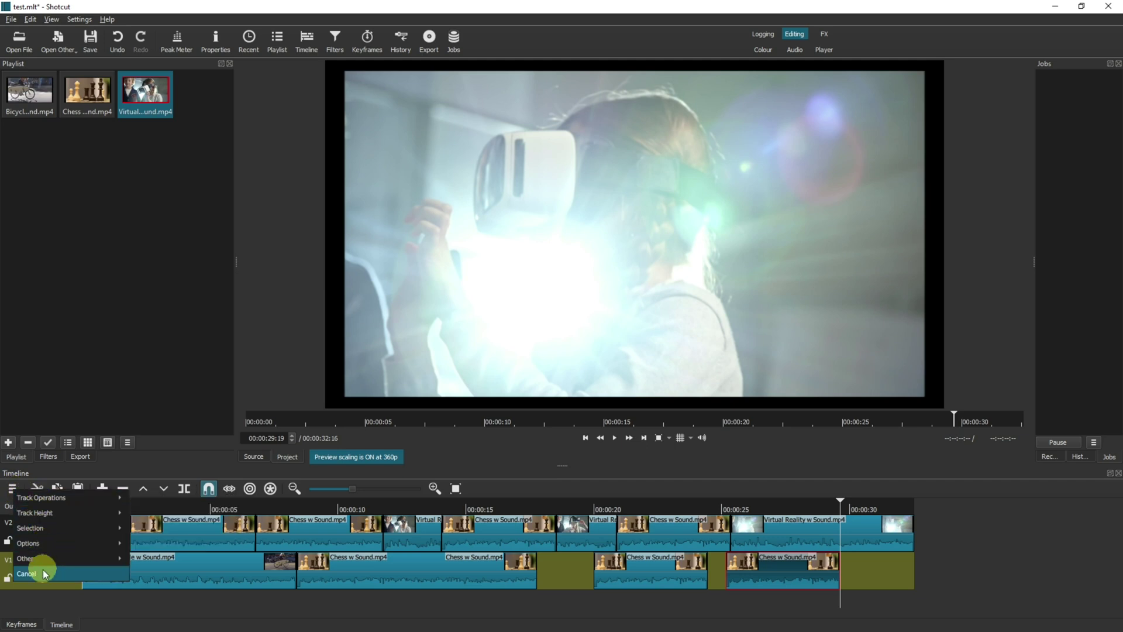
{"action": "right_click", "coordinate": [171, 604]}
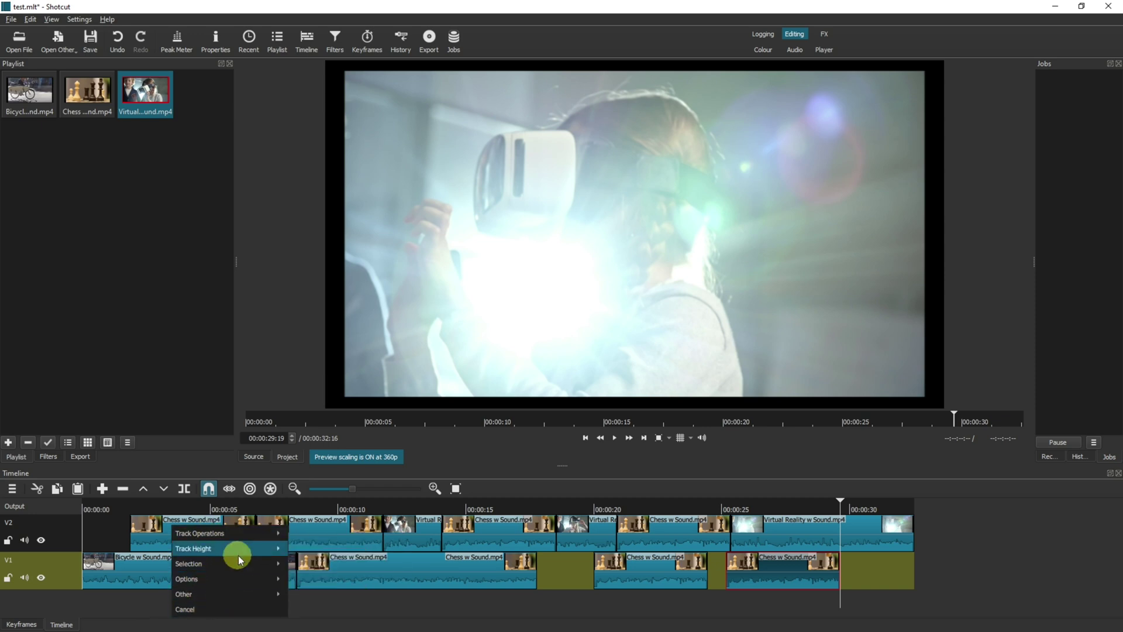
{"action": "mouse_move", "coordinate": [241, 536]}
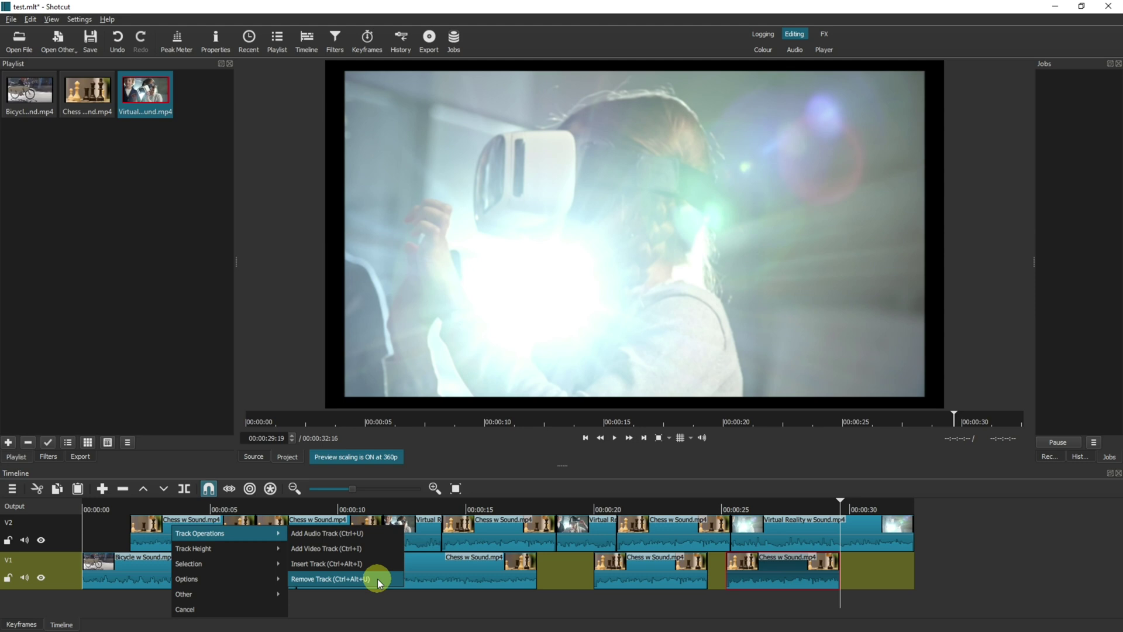
{"action": "mouse_move", "coordinate": [268, 549]}
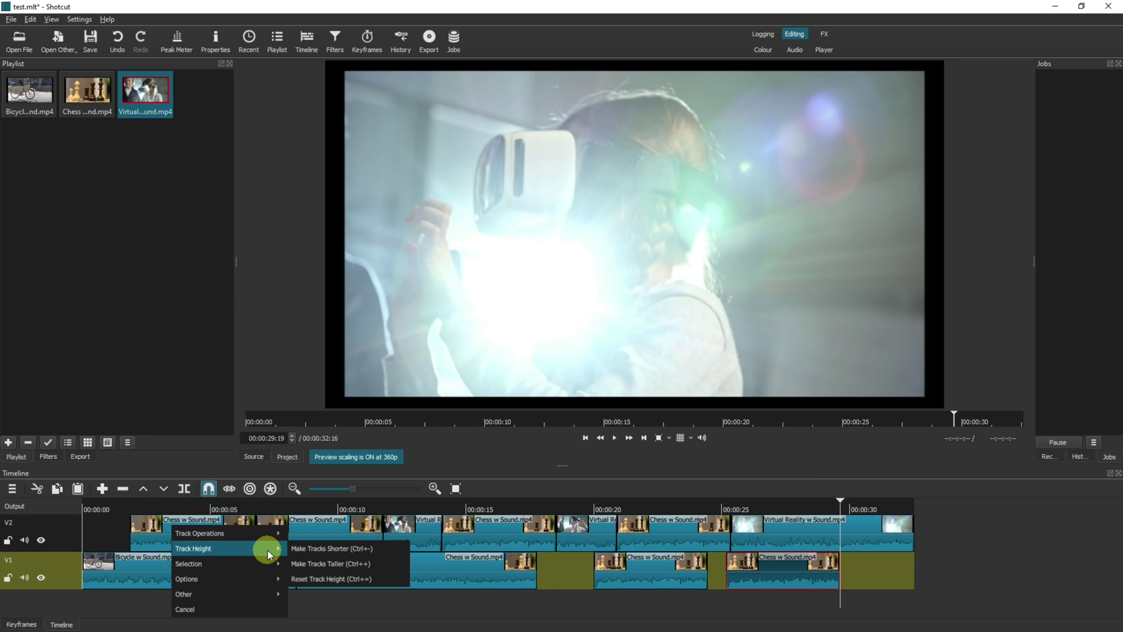
{"action": "left_click", "coordinate": [324, 552]}
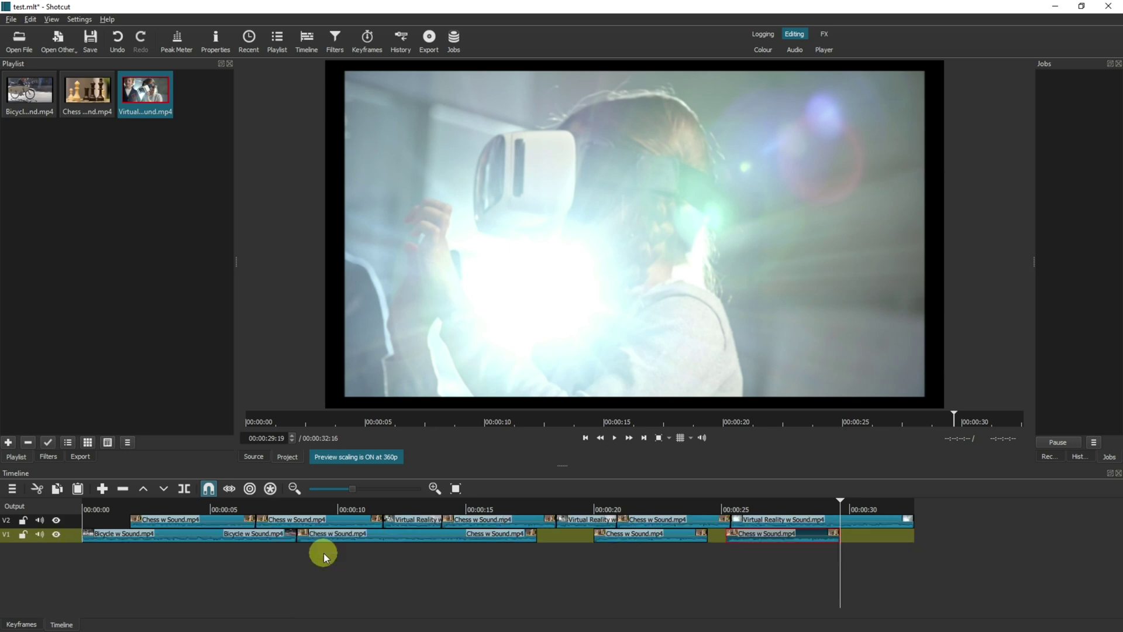
{"action": "right_click", "coordinate": [259, 559]}
{"action": "mouse_move", "coordinate": [326, 547]}
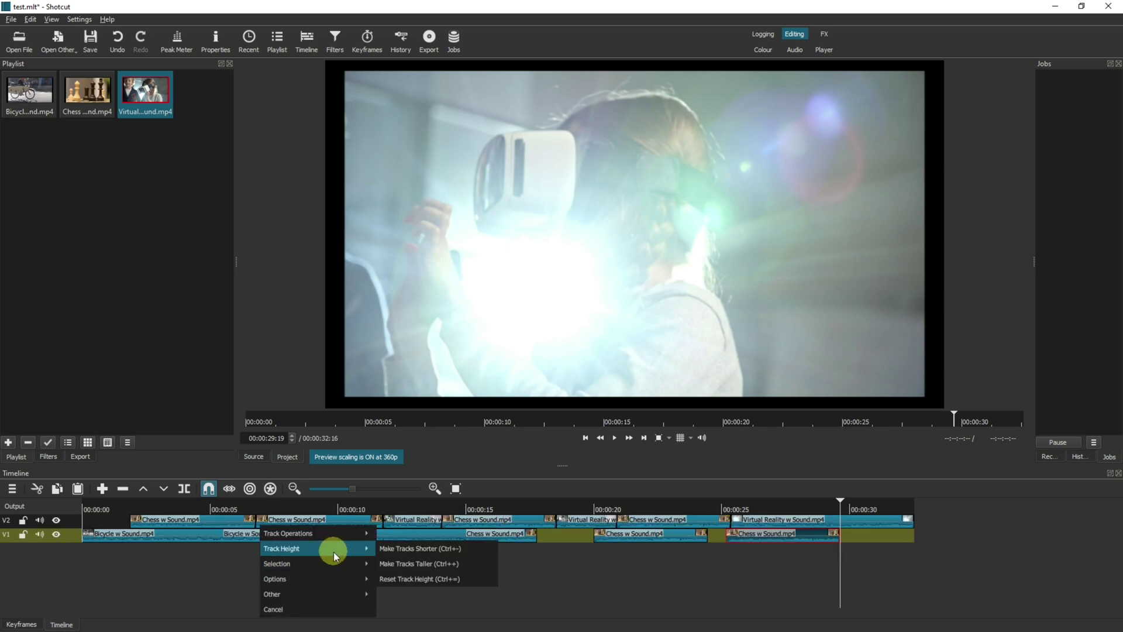
{"action": "left_click", "coordinate": [409, 563]}
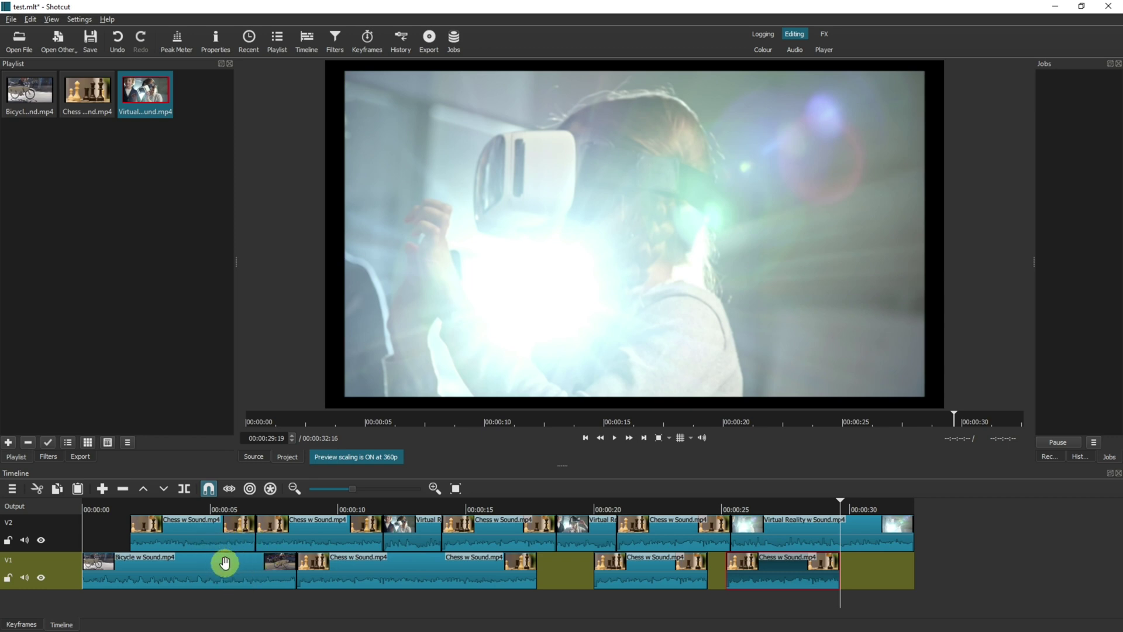
Step: Select all clips on both tracks and shift them together about 2.5 seconds further along the timeline
{"action": "right_click", "coordinate": [227, 600]}
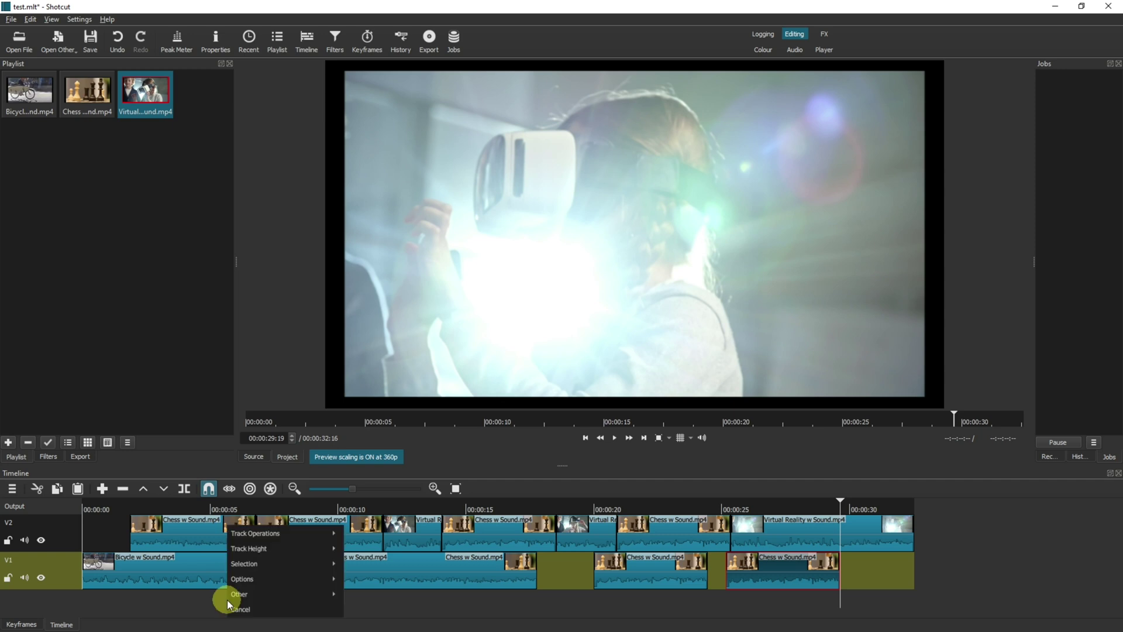
{"action": "mouse_move", "coordinate": [273, 565]}
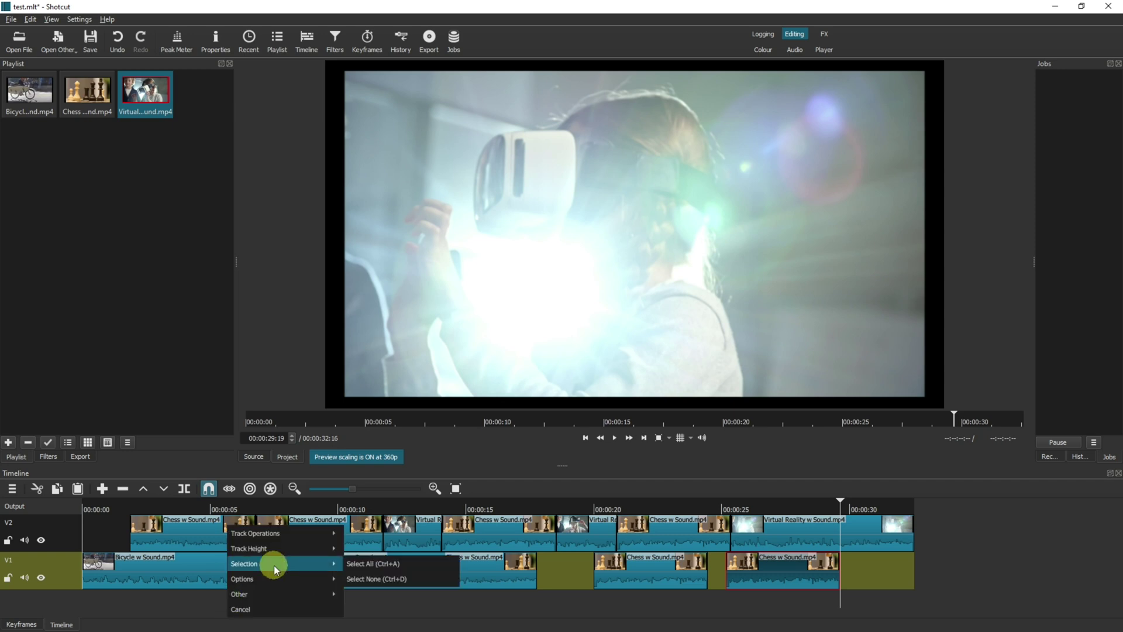
{"action": "left_click", "coordinate": [388, 563]}
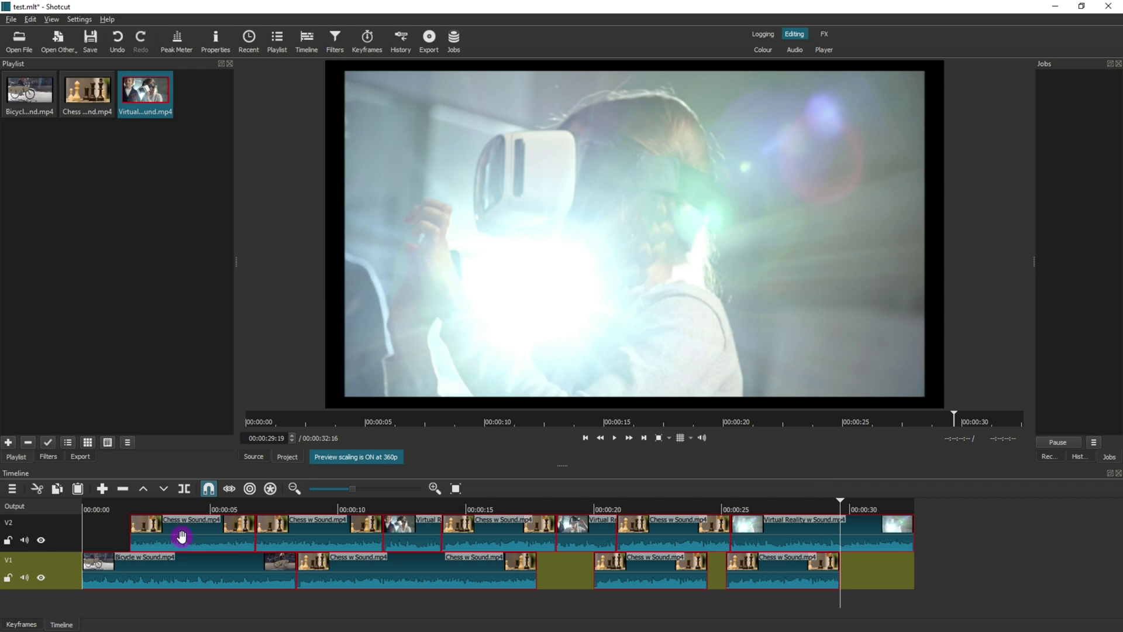
{"action": "left_click_drag", "start_coordinate": [181, 534], "coordinate": [257, 536]}
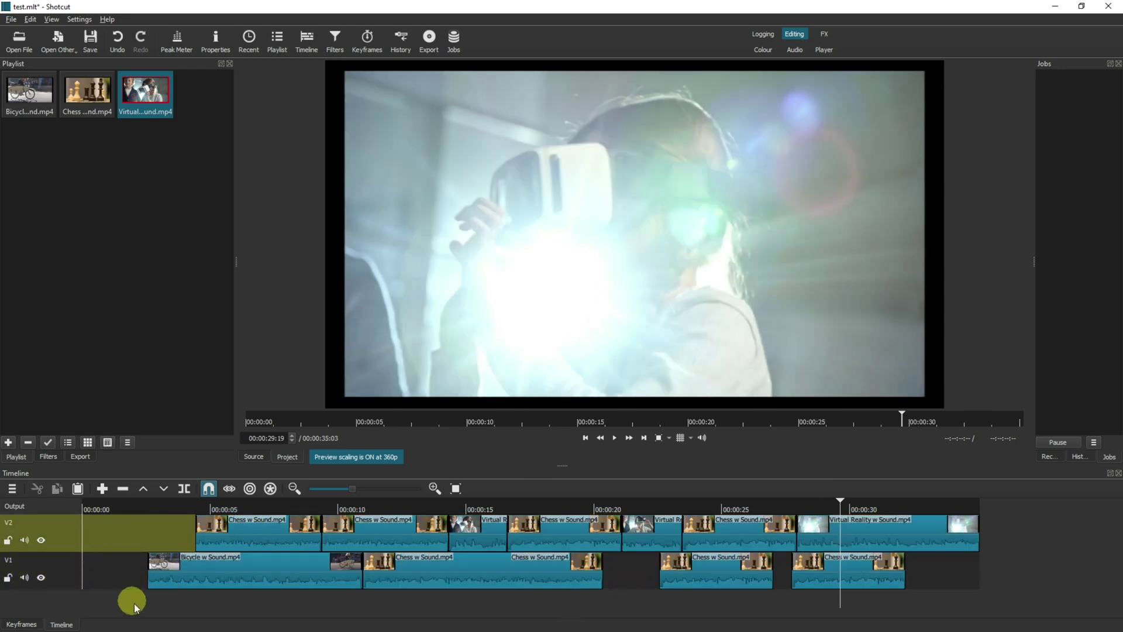
Step: Turn off video thumbnails on the timeline clips and turn them back on
{"action": "right_click", "coordinate": [181, 600]}
{"action": "mouse_move", "coordinate": [247, 566]}
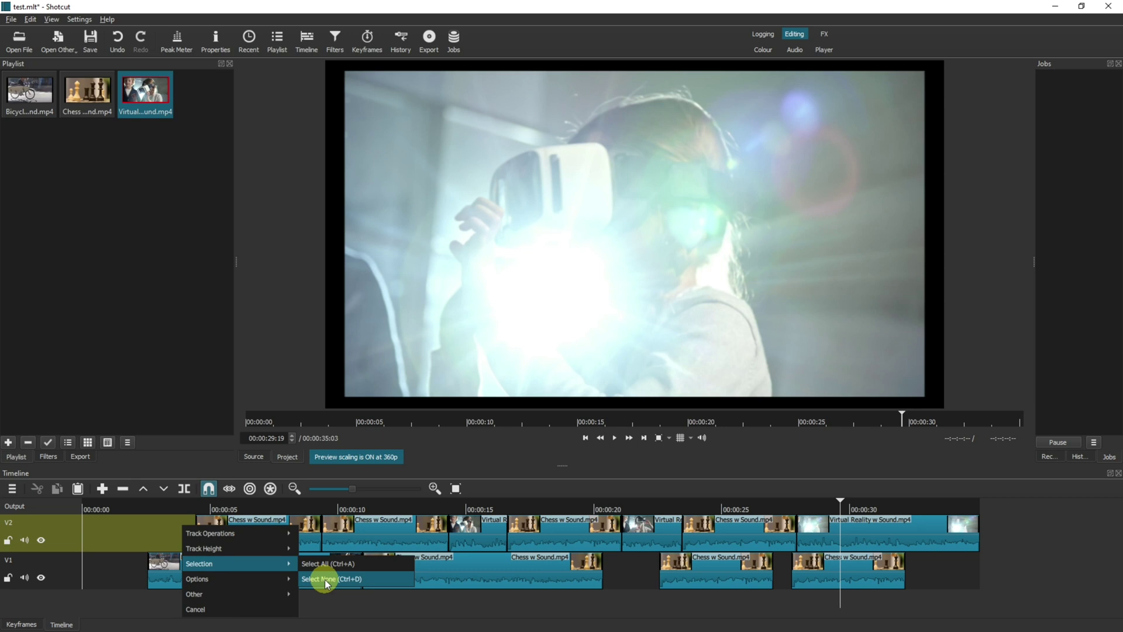
{"action": "mouse_move", "coordinate": [276, 578]}
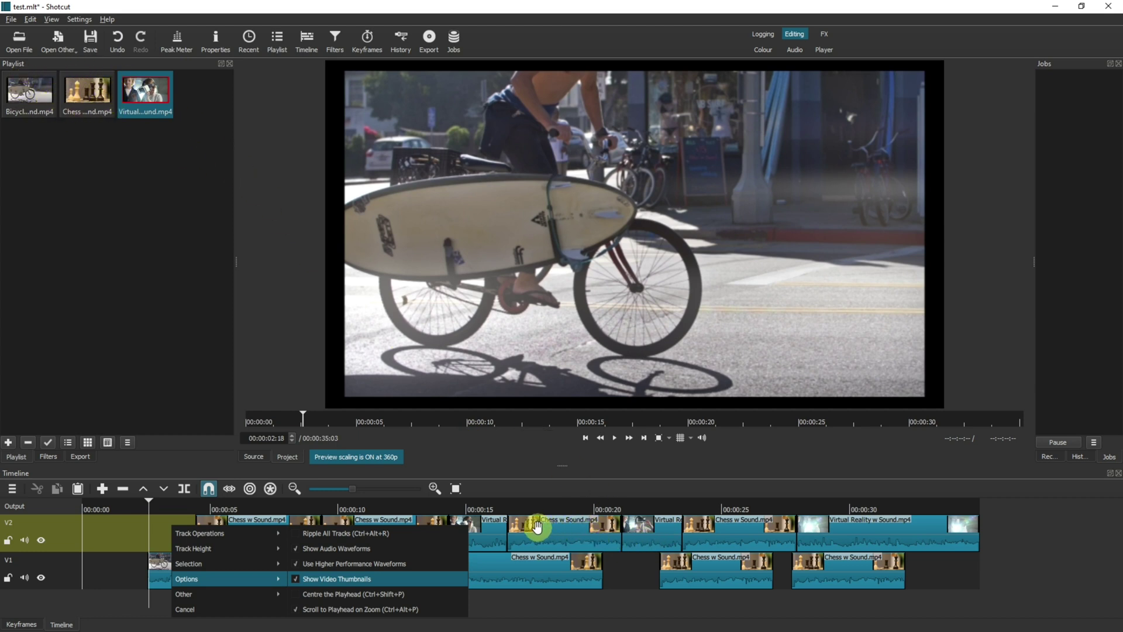
{"action": "left_click", "coordinate": [299, 579]}
{"action": "right_click", "coordinate": [304, 596]}
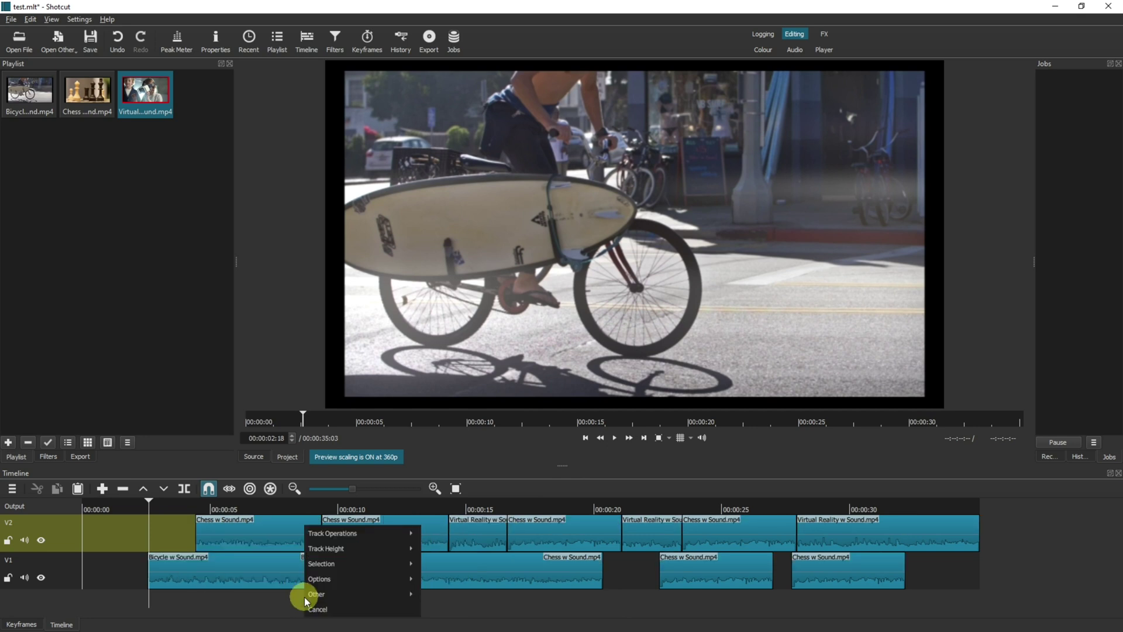
{"action": "mouse_move", "coordinate": [349, 581]}
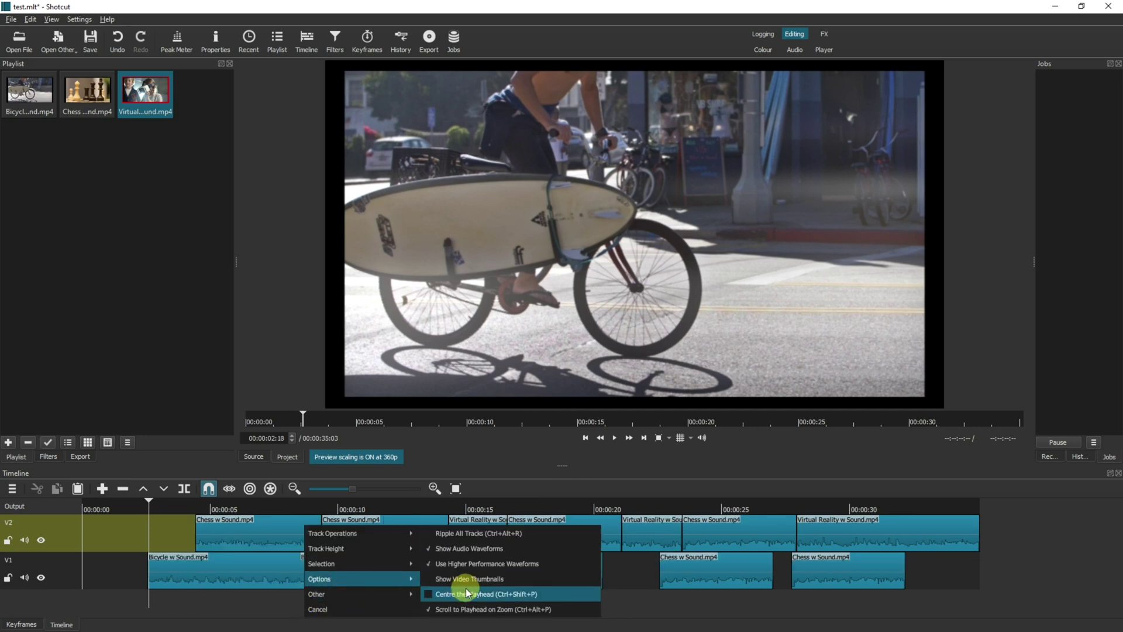
{"action": "left_click", "coordinate": [466, 580]}
Step: Turn on the Centre the Playhead option and test it by moving the playhead to 00:00:18:11 and 00:00:27:09
{"action": "right_click", "coordinate": [333, 603]}
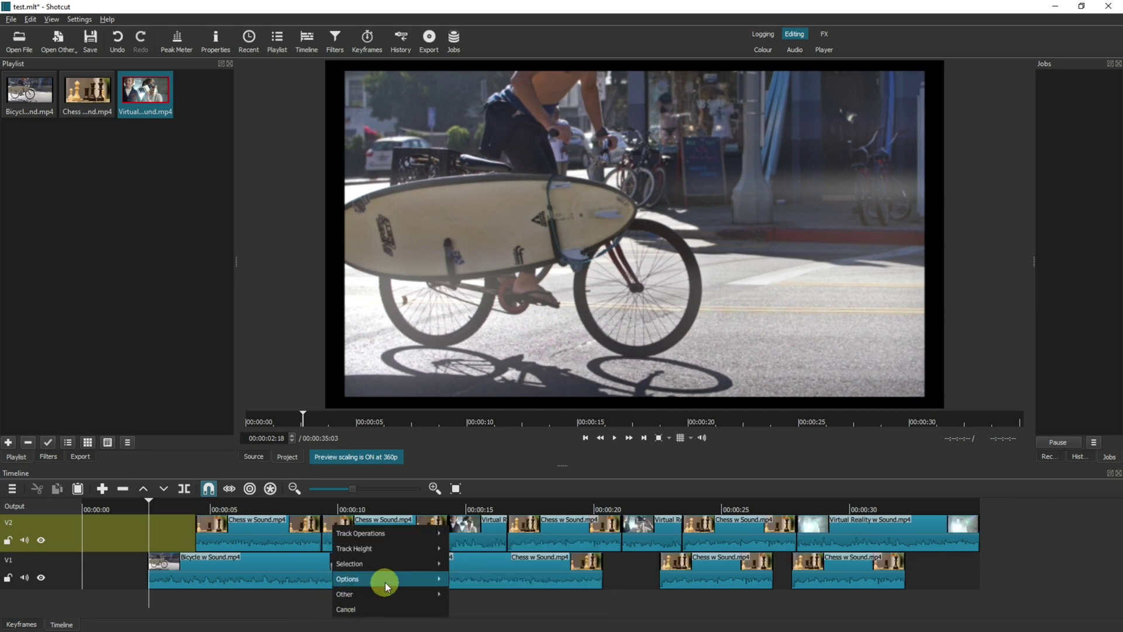
{"action": "mouse_move", "coordinate": [395, 581]}
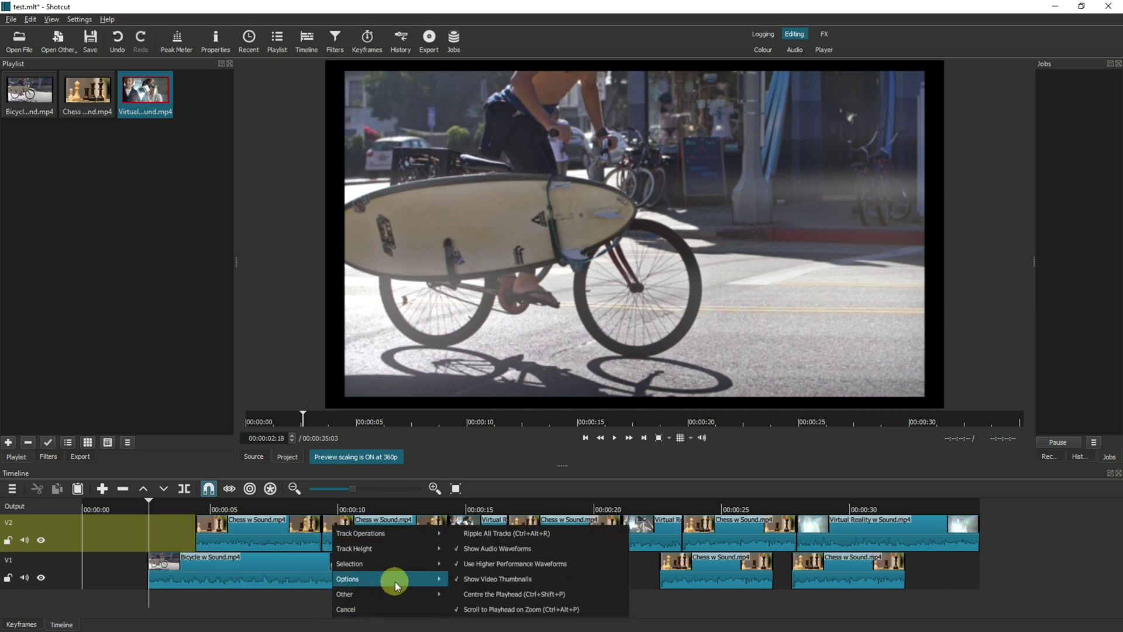
{"action": "left_click", "coordinate": [500, 593]}
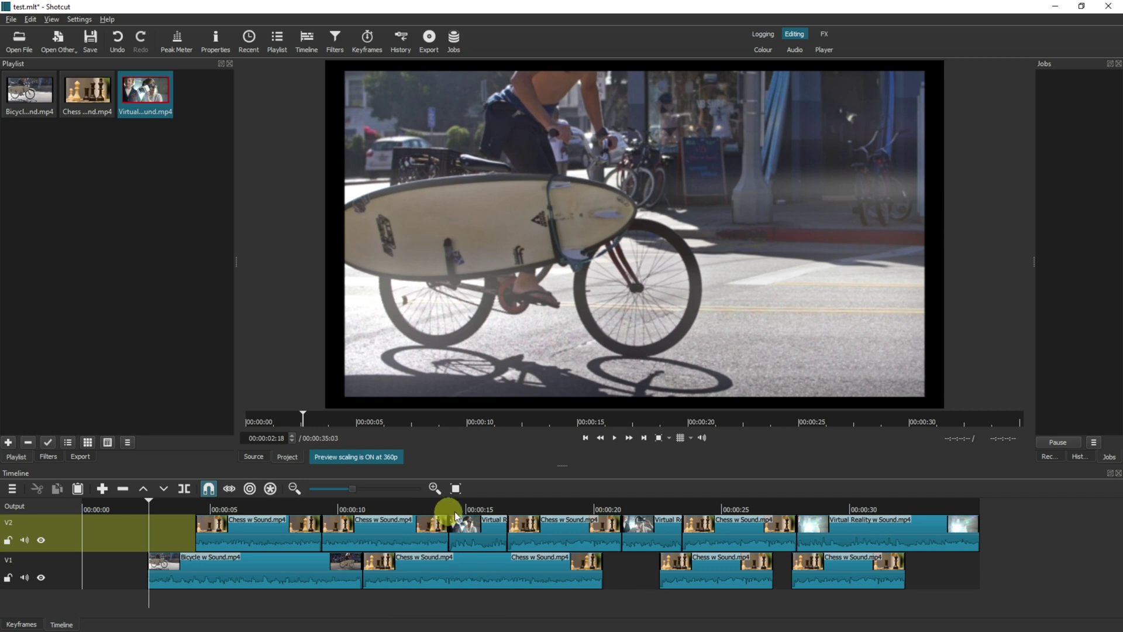
{"action": "left_click", "coordinate": [552, 509]}
{"action": "left_click", "coordinate": [780, 506]}
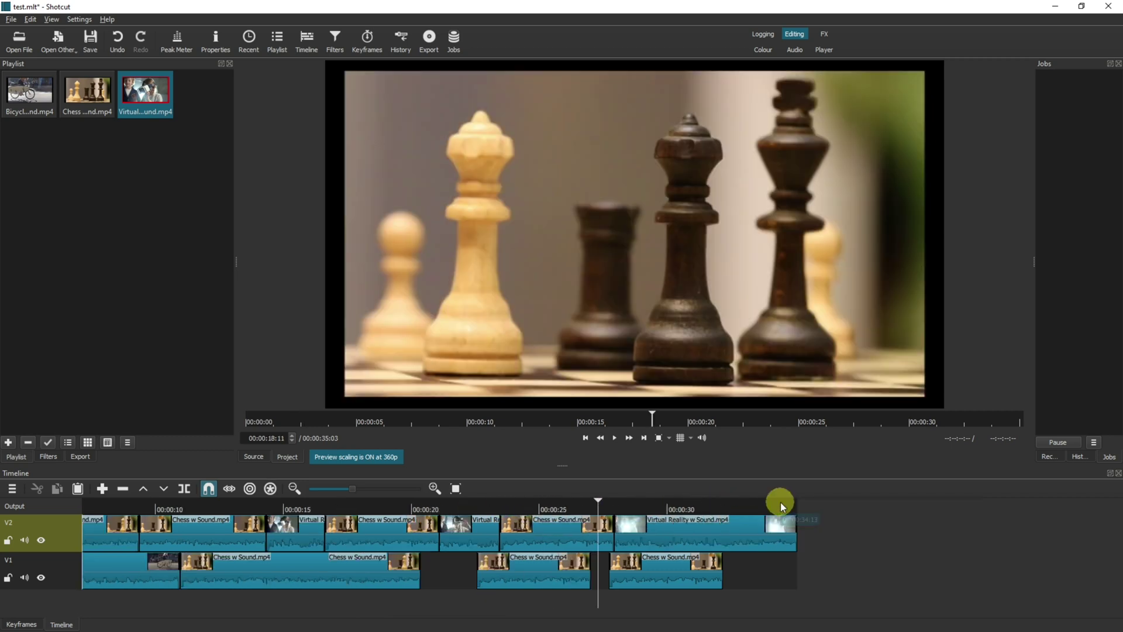
Step: Check playhead centring at a closer timeline zoom by moving through the clips and placing the playhead at 00:00:09:26
{"action": "left_click_drag", "start_coordinate": [365, 495], "coordinate": [389, 488]}
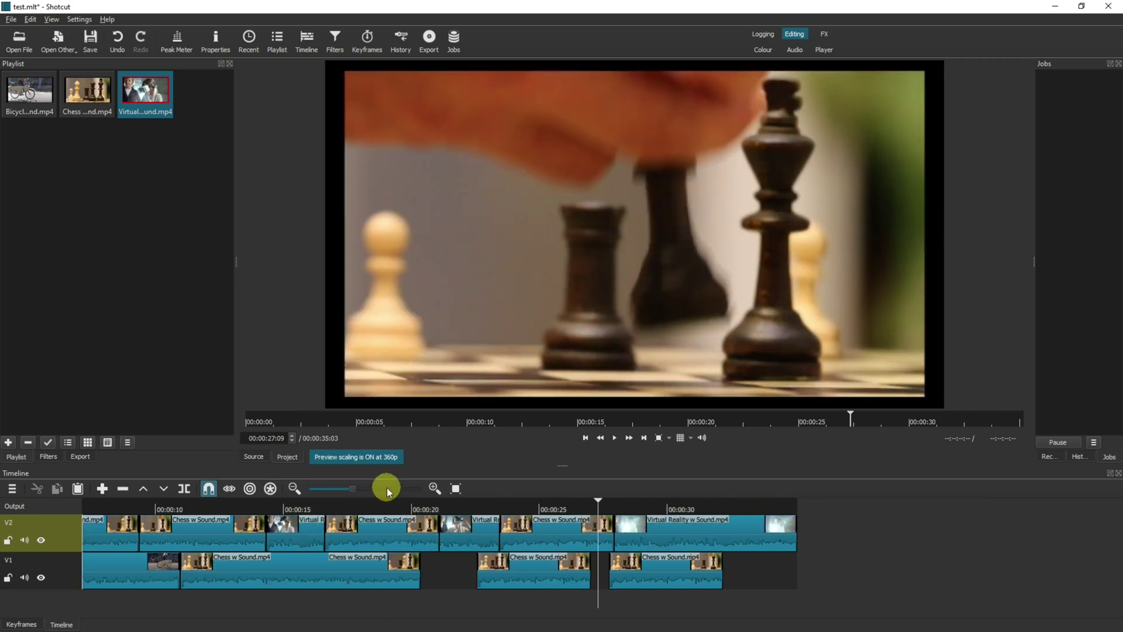
{"action": "left_click_drag", "start_coordinate": [957, 500], "coordinate": [609, 503]}
{"action": "scroll", "coordinate": [608, 502], "scroll_direction": "right", "scroll_amount": 8}
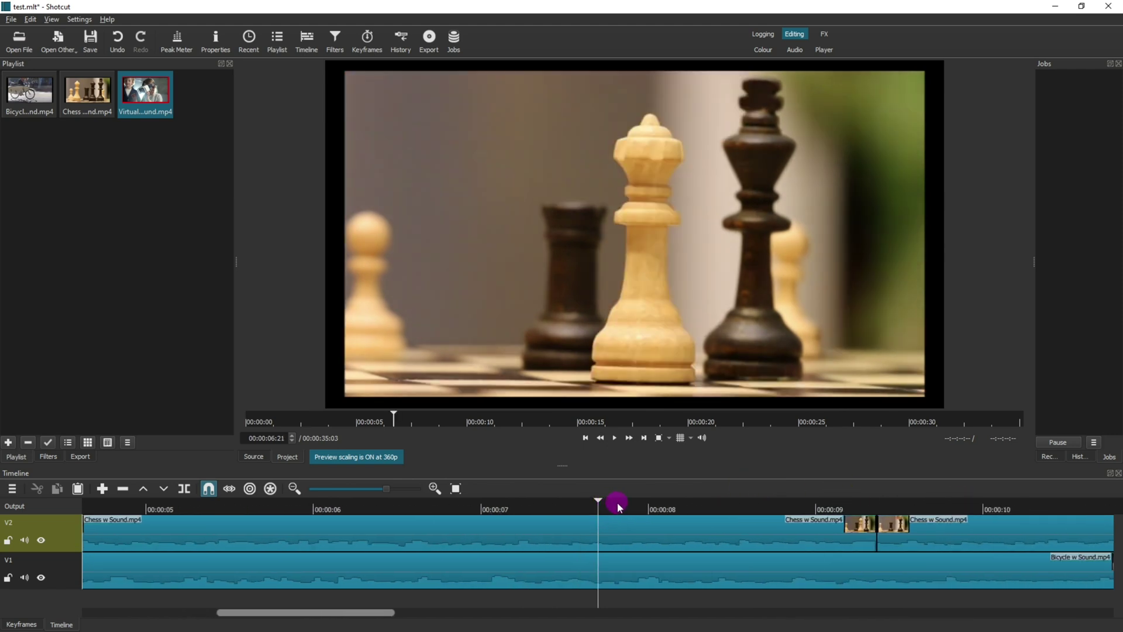
{"action": "scroll", "coordinate": [630, 500], "scroll_direction": "left", "scroll_amount": 6}
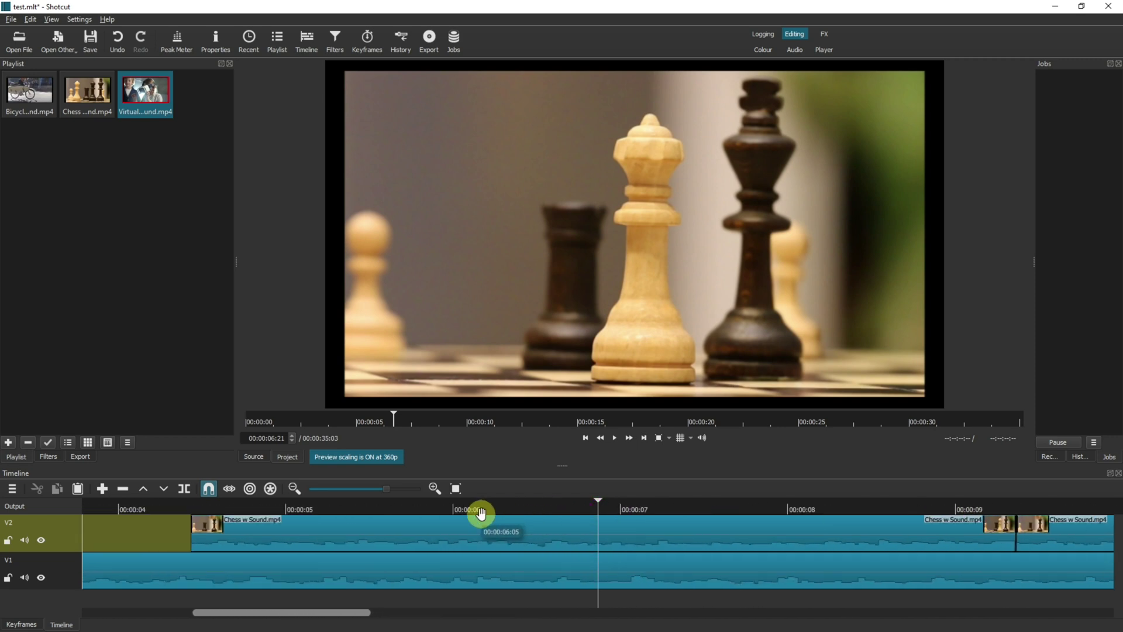
{"action": "mouse_move", "coordinate": [394, 608]}
{"action": "left_mouse_down"}
{"action": "mouse_move", "coordinate": [328, 609]}
{"action": "mouse_move", "coordinate": [381, 609]}
{"action": "left_mouse_up"}
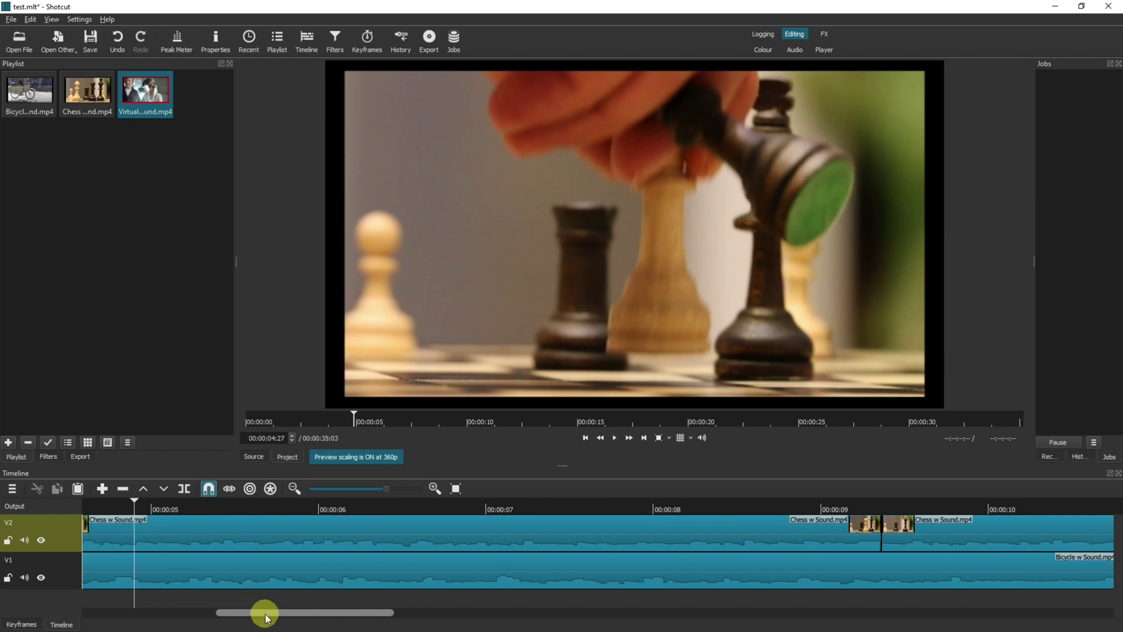
{"action": "left_click_drag", "start_coordinate": [264, 609], "coordinate": [368, 618]}
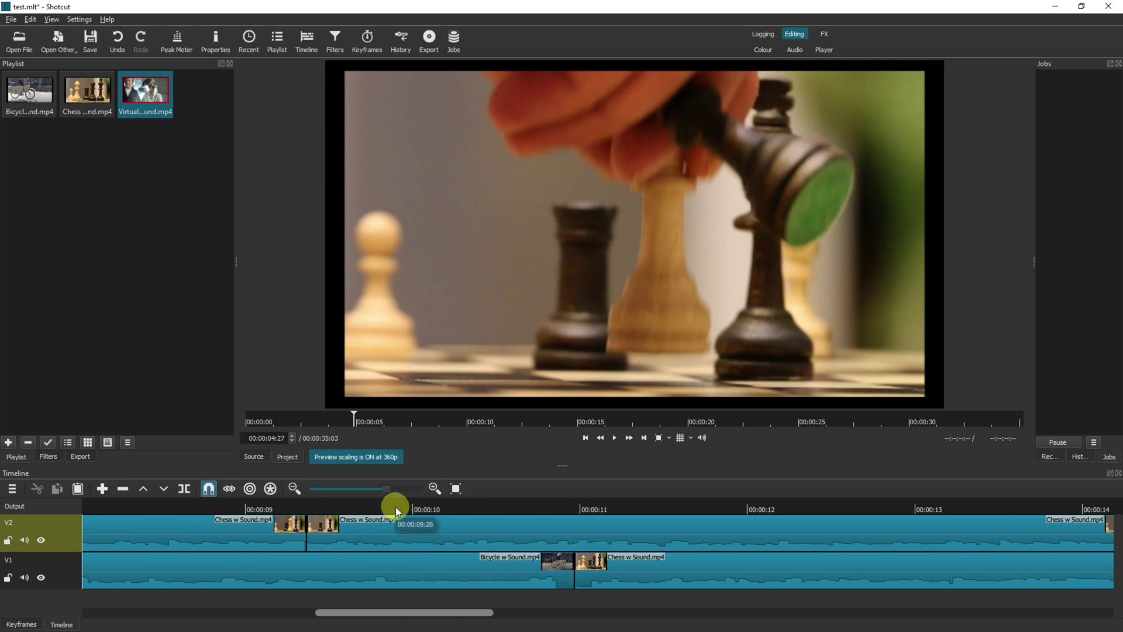
{"action": "left_click", "coordinate": [395, 507]}
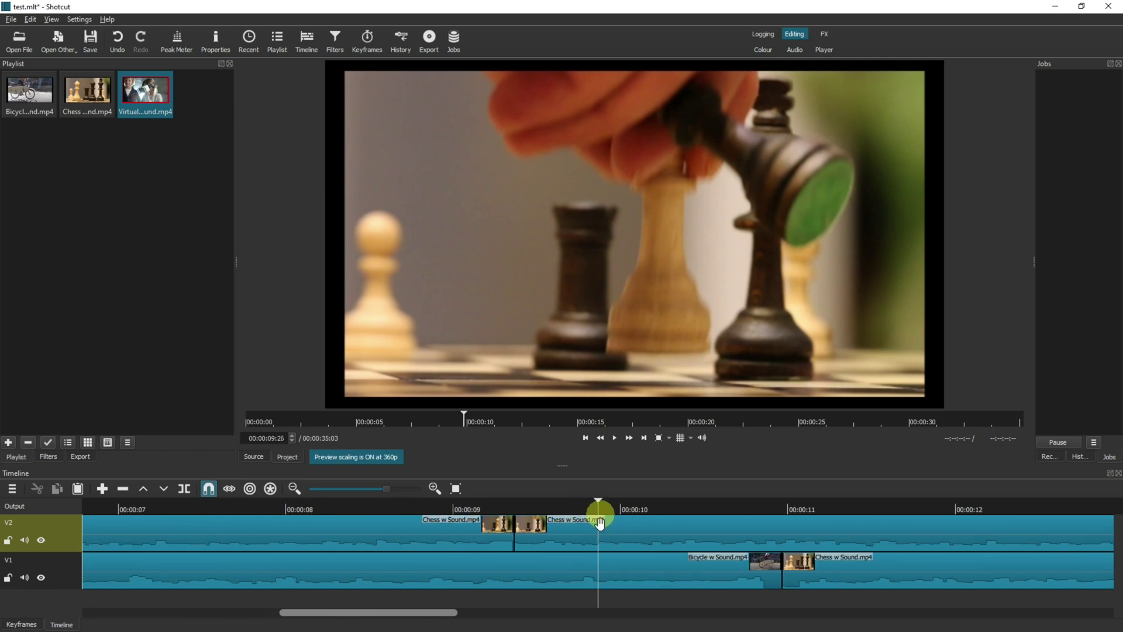
Step: Turn off the Centre the Playhead option
{"action": "scroll", "coordinate": [598, 520], "scroll_direction": "down", "scroll_amount": 3}
{"action": "right_click", "coordinate": [395, 528]}
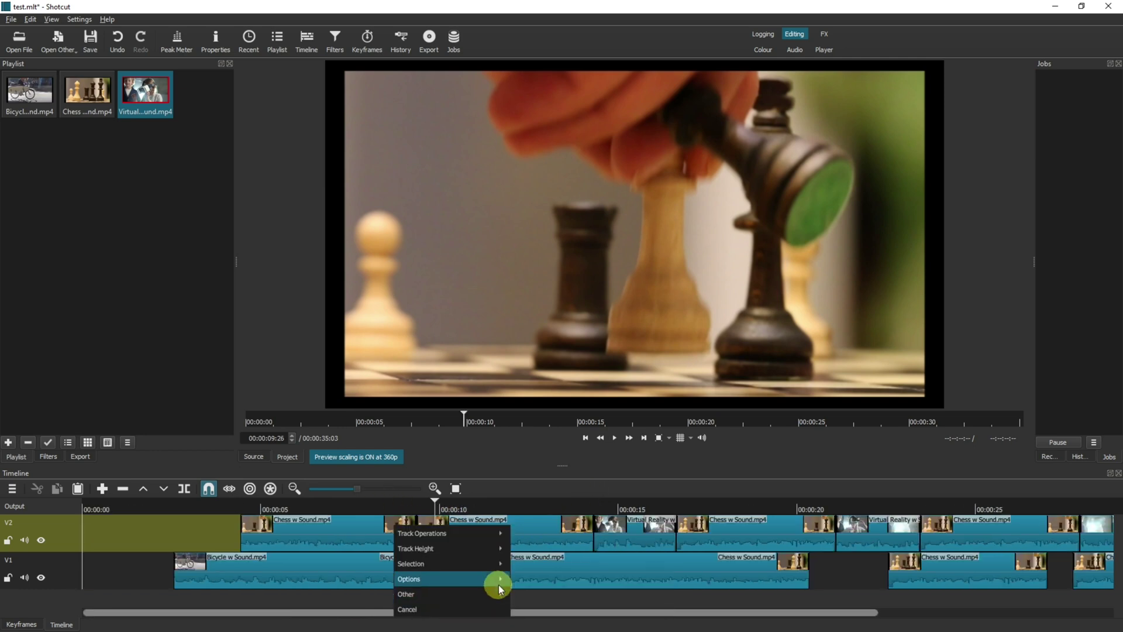
{"action": "mouse_move", "coordinate": [498, 580]}
{"action": "left_click", "coordinate": [531, 596]}
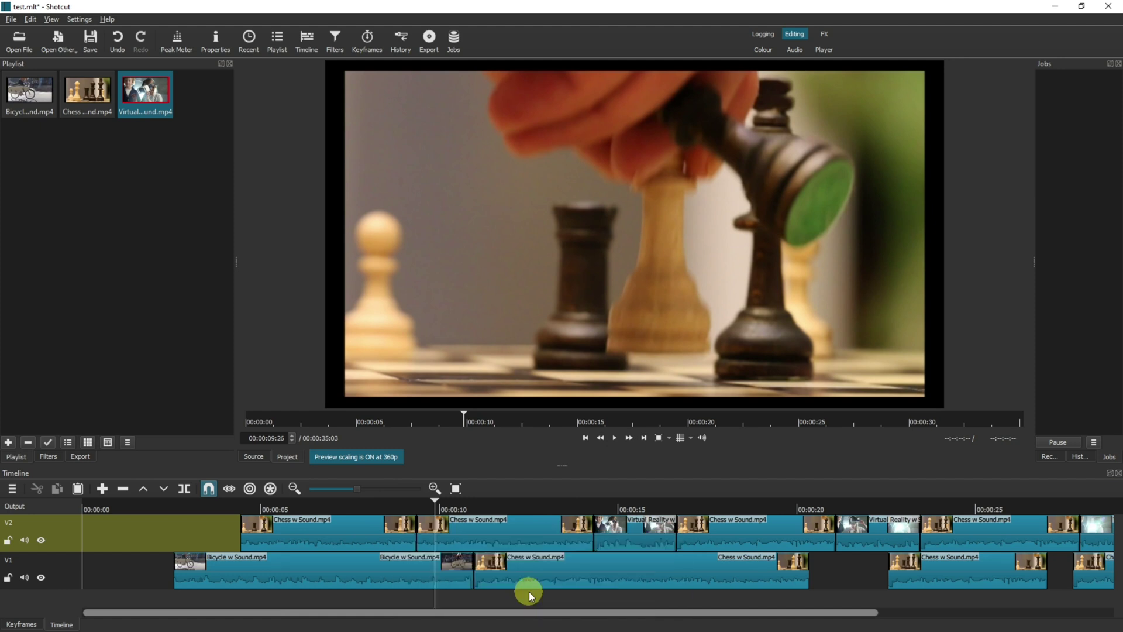
Step: Copy the entire timeline to the source player
{"action": "right_click", "coordinate": [419, 597]}
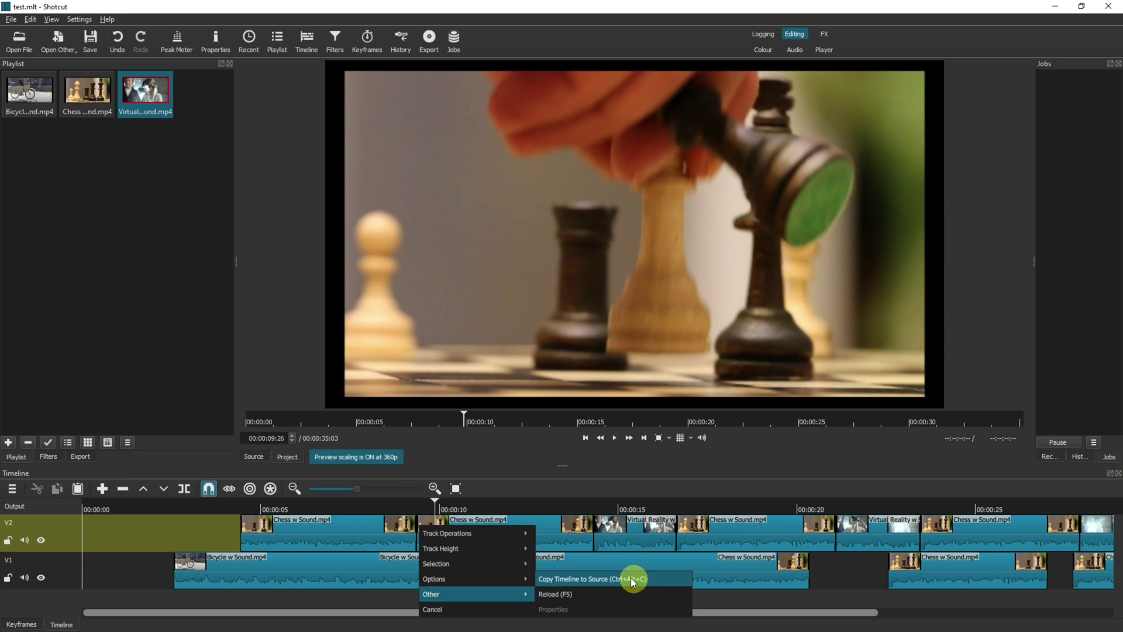
{"action": "left_click", "coordinate": [570, 570]}
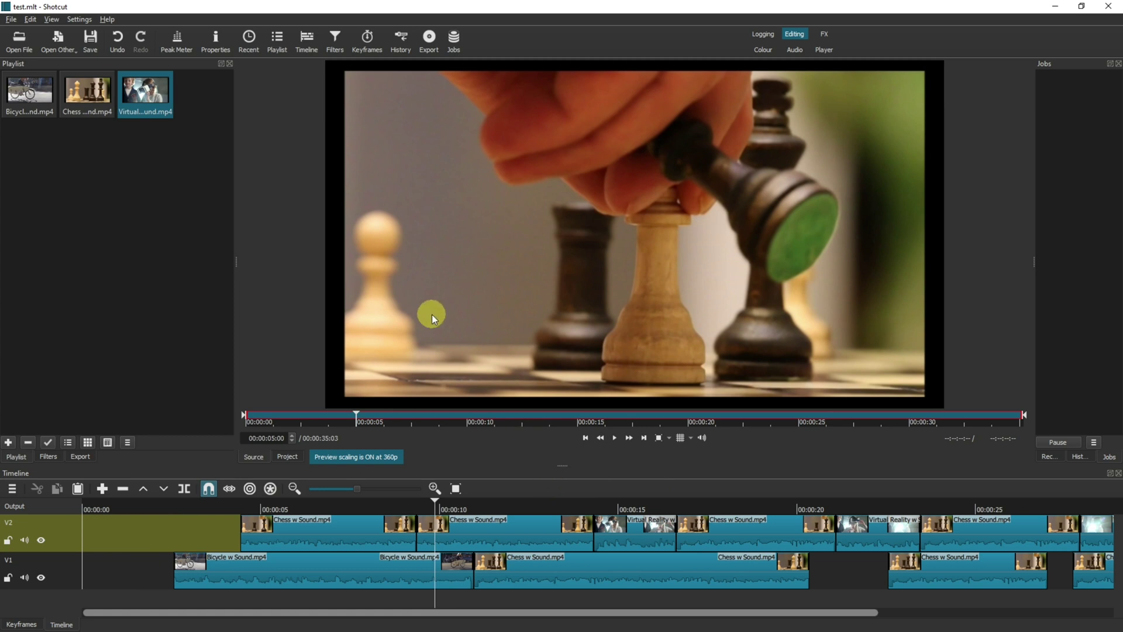
{"action": "key", "text": "ctrl+z"}
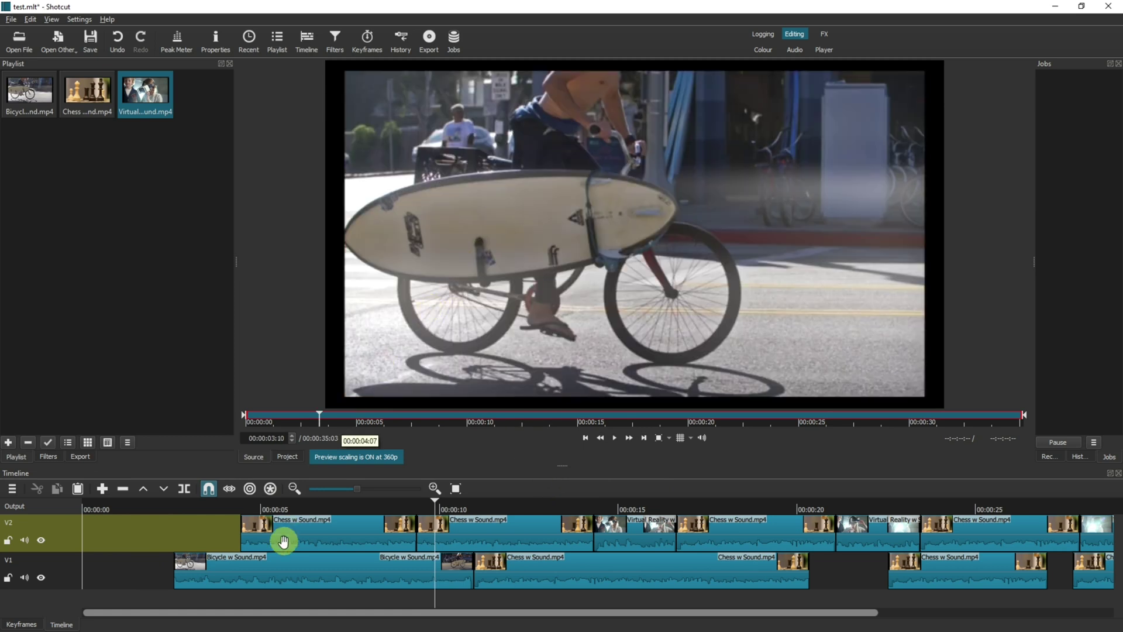
Step: Reload the timeline and save the project
{"action": "right_click", "coordinate": [271, 601]}
{"action": "mouse_move", "coordinate": [296, 597]}
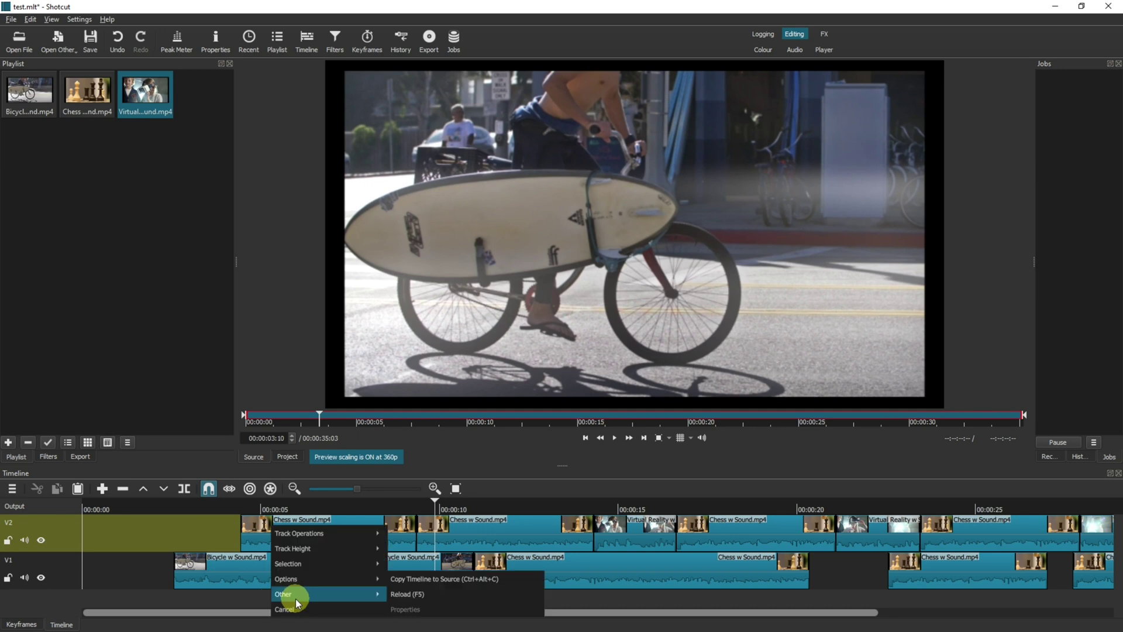
{"action": "left_click", "coordinate": [408, 594]}
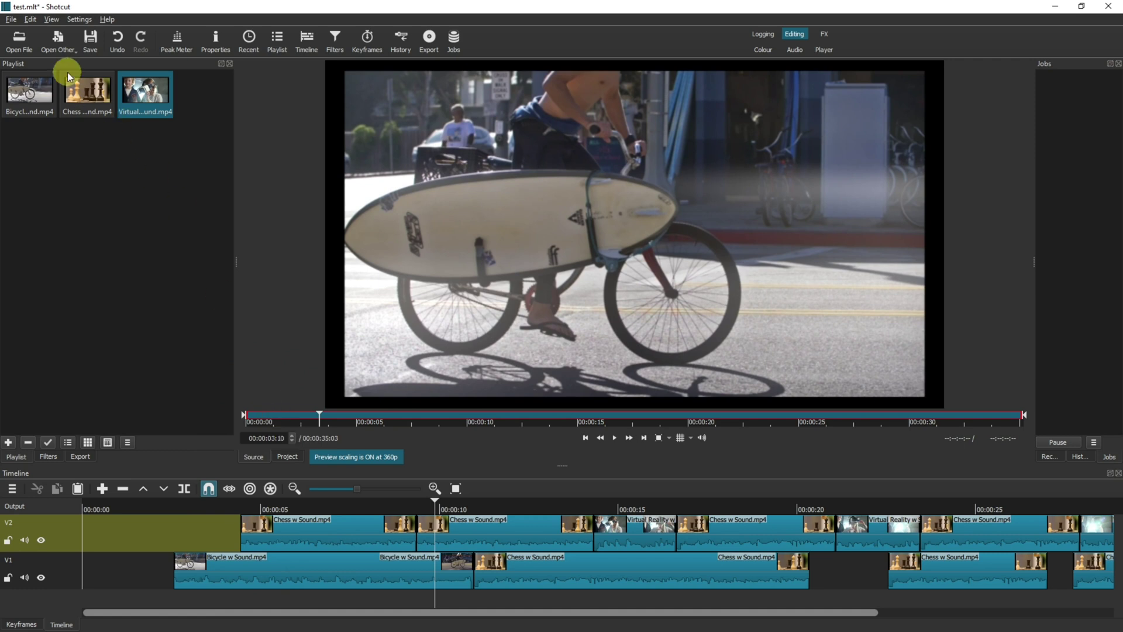
{"action": "left_click", "coordinate": [90, 44]}
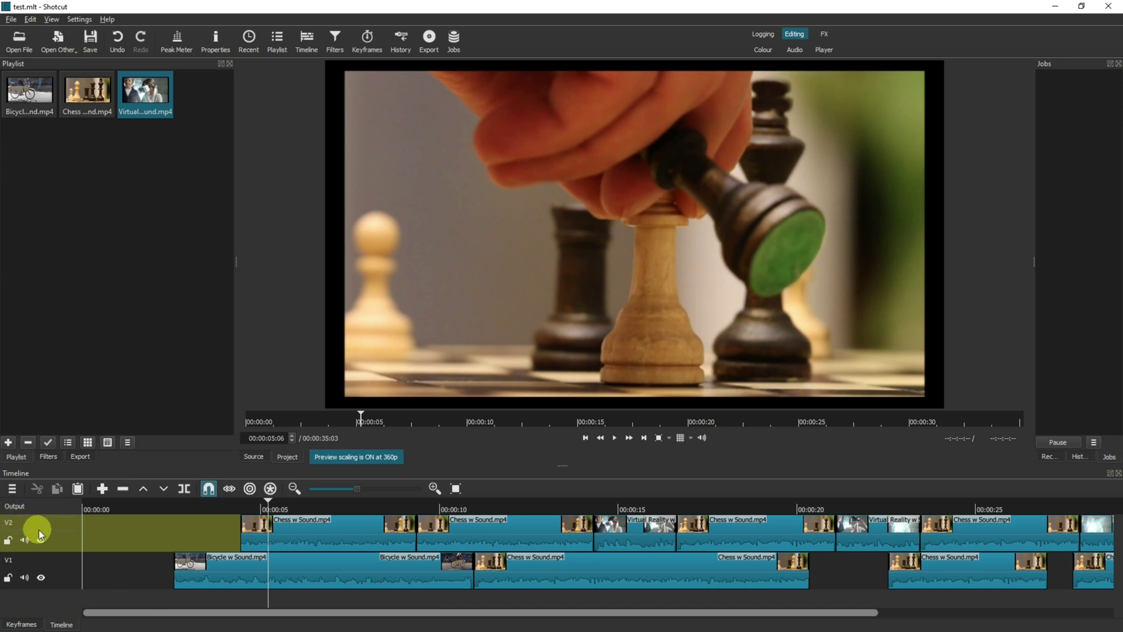
Step: Add an audio track to the timeline
{"action": "right_click", "coordinate": [117, 596]}
{"action": "mouse_move", "coordinate": [174, 531]}
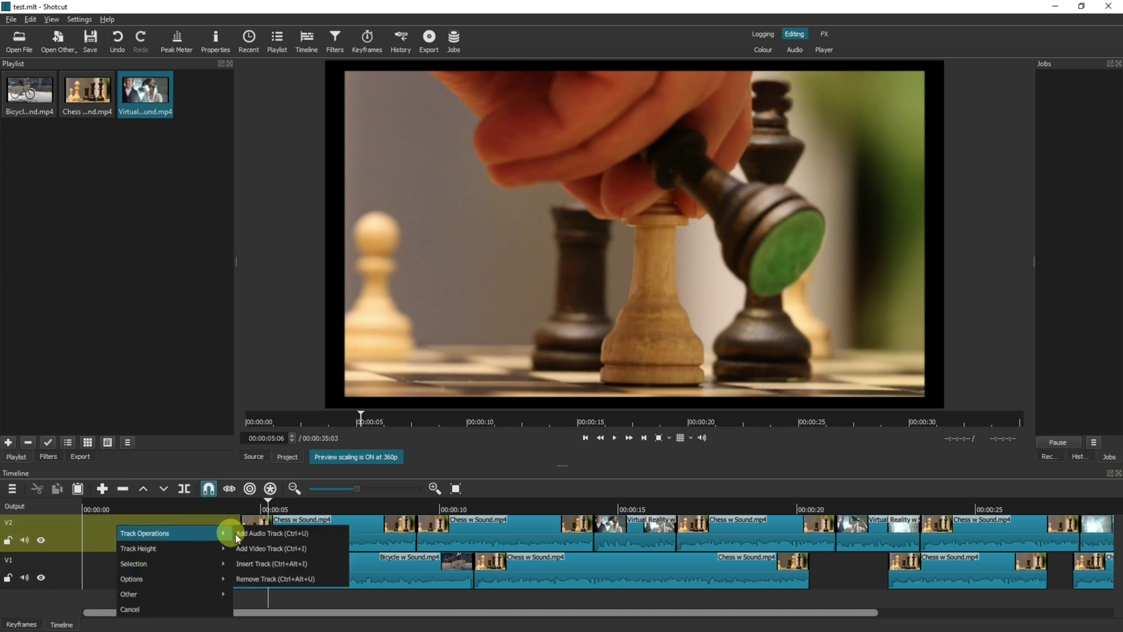
{"action": "left_click", "coordinate": [286, 535]}
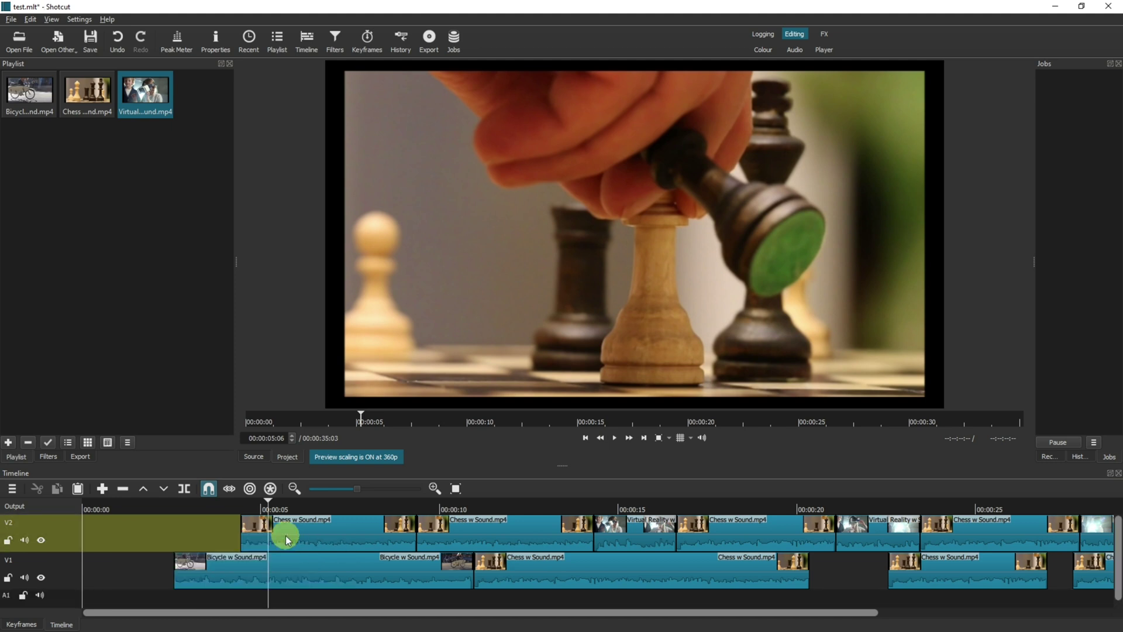
Step: Detach the audio from the Bicycle w Sound.mp4 clip on V1 and enlarge the timeline area to show all tracks
{"action": "right_click", "coordinate": [300, 572]}
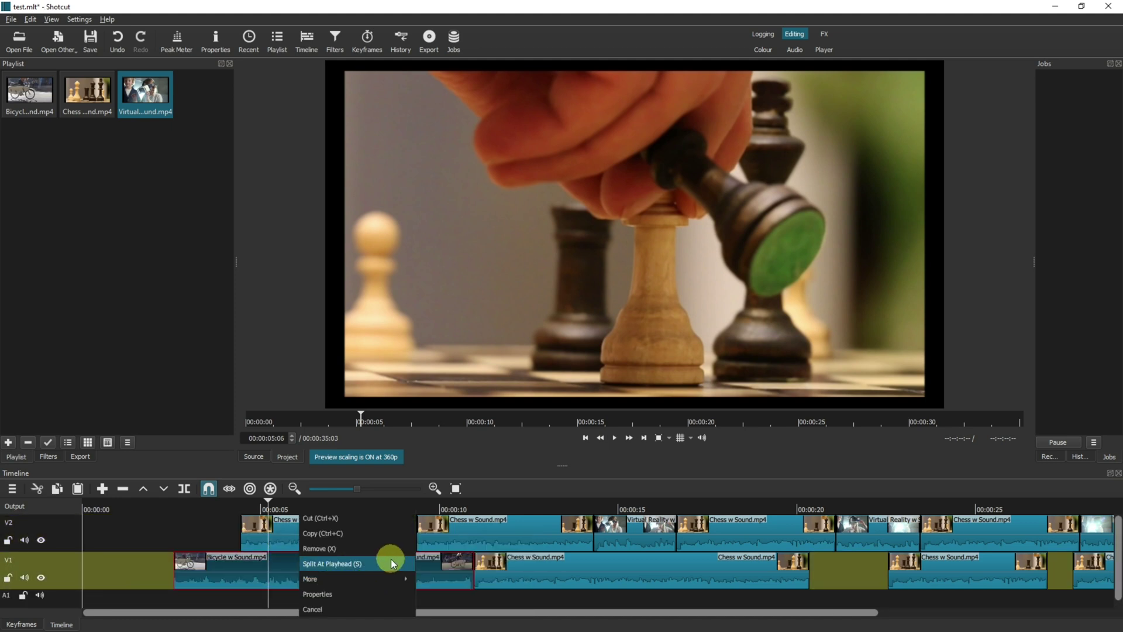
{"action": "mouse_move", "coordinate": [401, 578]}
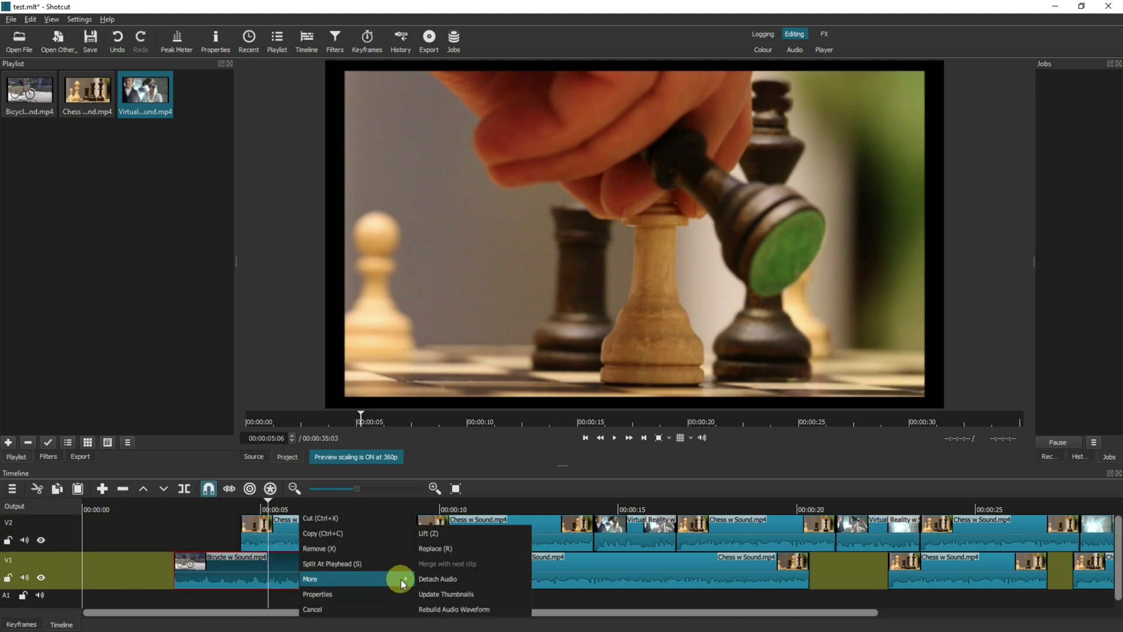
{"action": "left_click", "coordinate": [438, 579]}
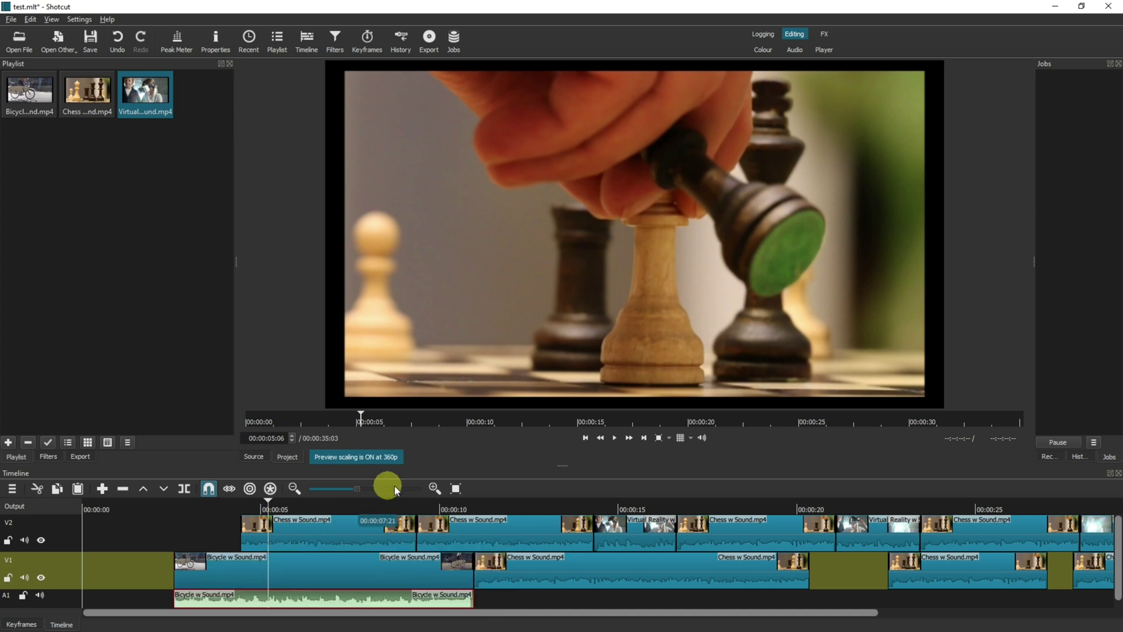
{"action": "left_click_drag", "start_coordinate": [562, 465], "coordinate": [561, 436]}
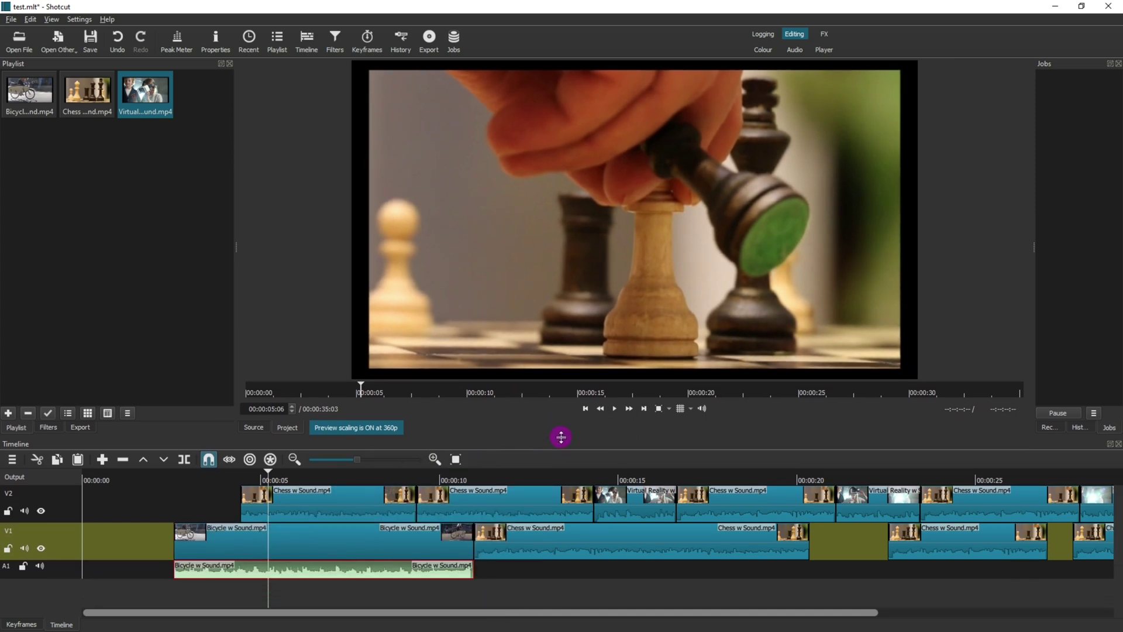
Step: Lock track V2, try to move its first Chess w Sound.mp4 clip, and unlock the track
{"action": "left_click", "coordinate": [8, 511]}
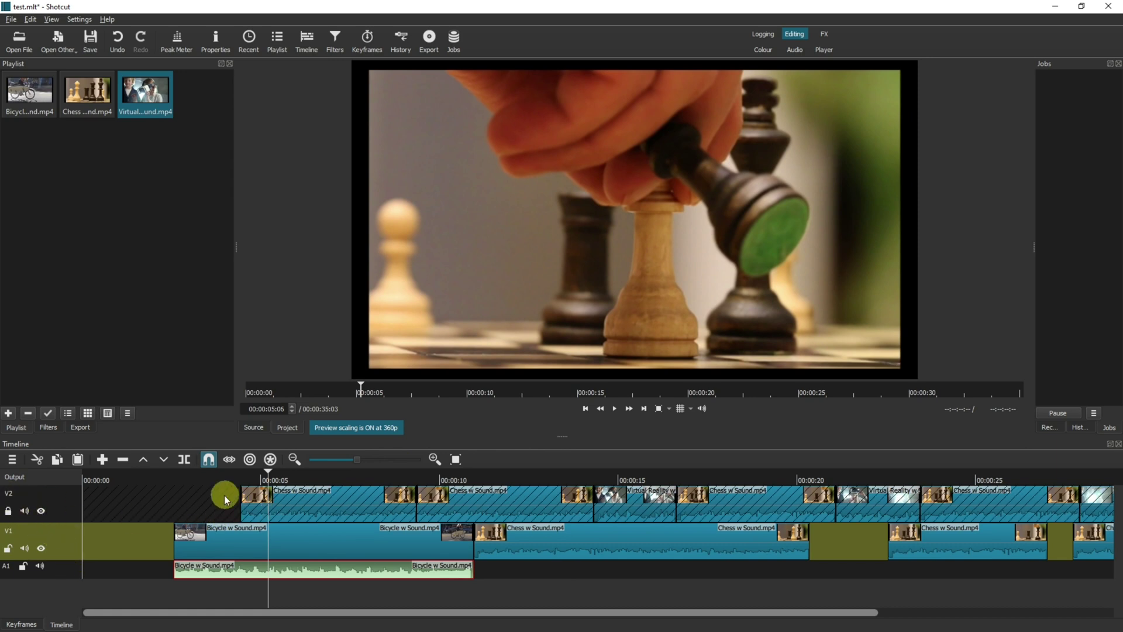
{"action": "left_click_drag", "start_coordinate": [257, 501], "coordinate": [371, 497]}
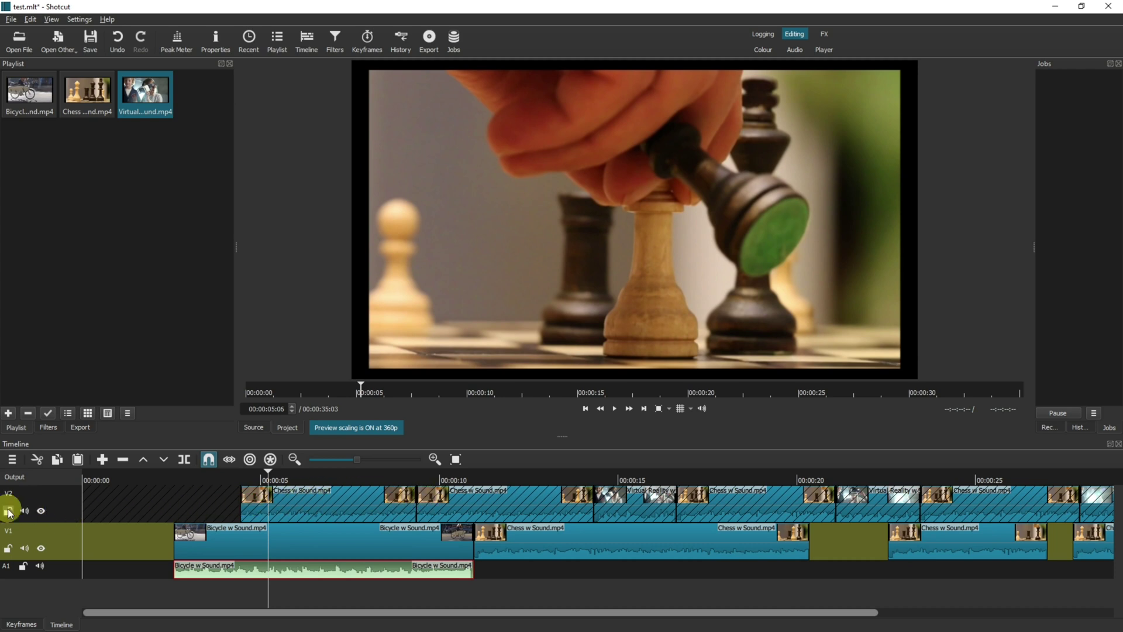
{"action": "left_click", "coordinate": [8, 512]}
Step: Mute and unmute track V2, and hide and show its video
{"action": "left_click", "coordinate": [24, 511]}
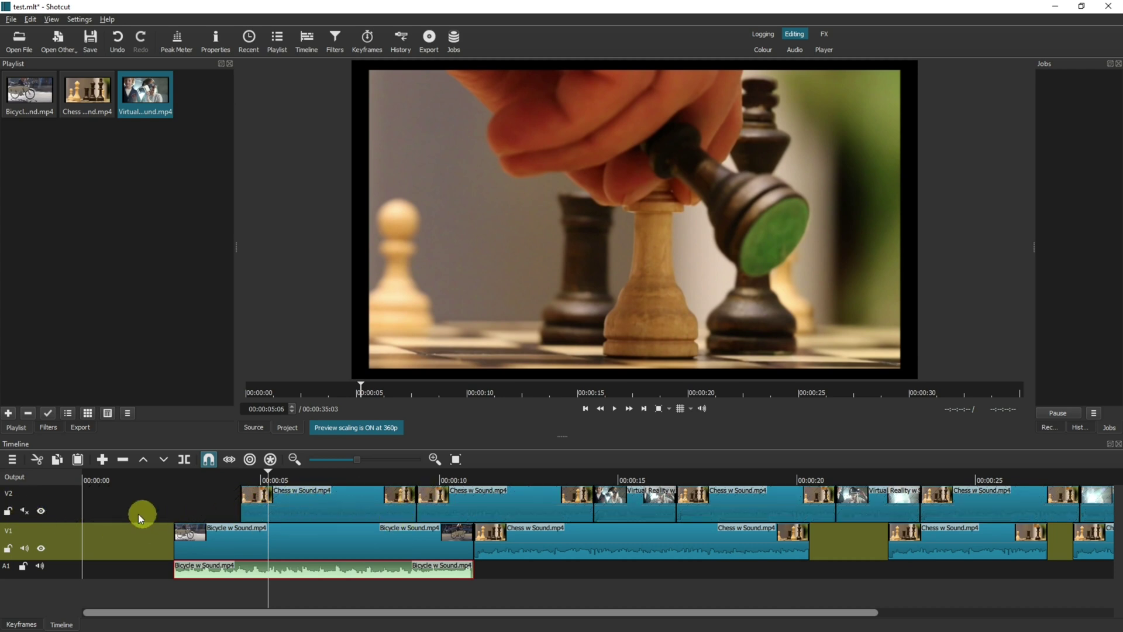
{"action": "left_click", "coordinate": [24, 510]}
{"action": "left_click", "coordinate": [41, 511]}
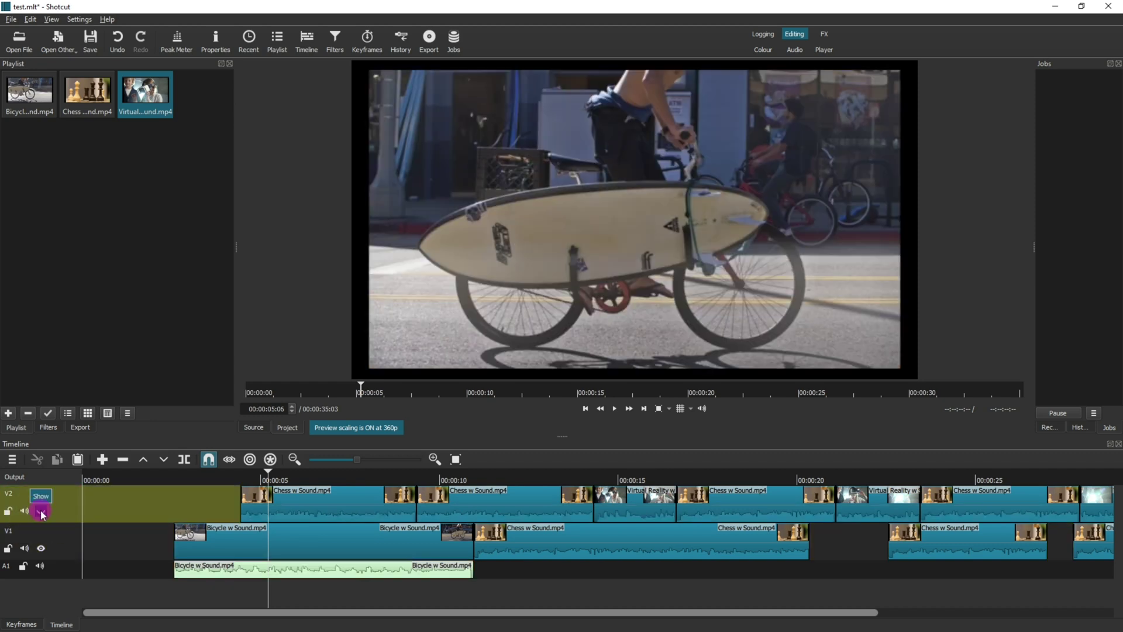
{"action": "left_click", "coordinate": [41, 512]}
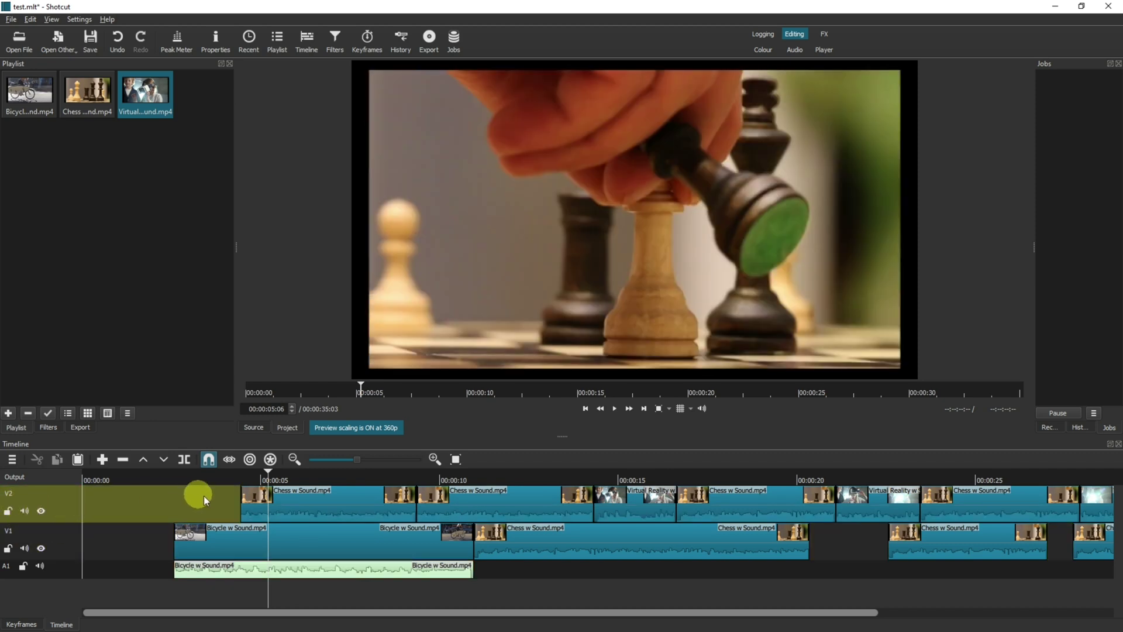
{"action": "left_click", "coordinate": [41, 510]}
{"action": "left_click", "coordinate": [41, 510]}
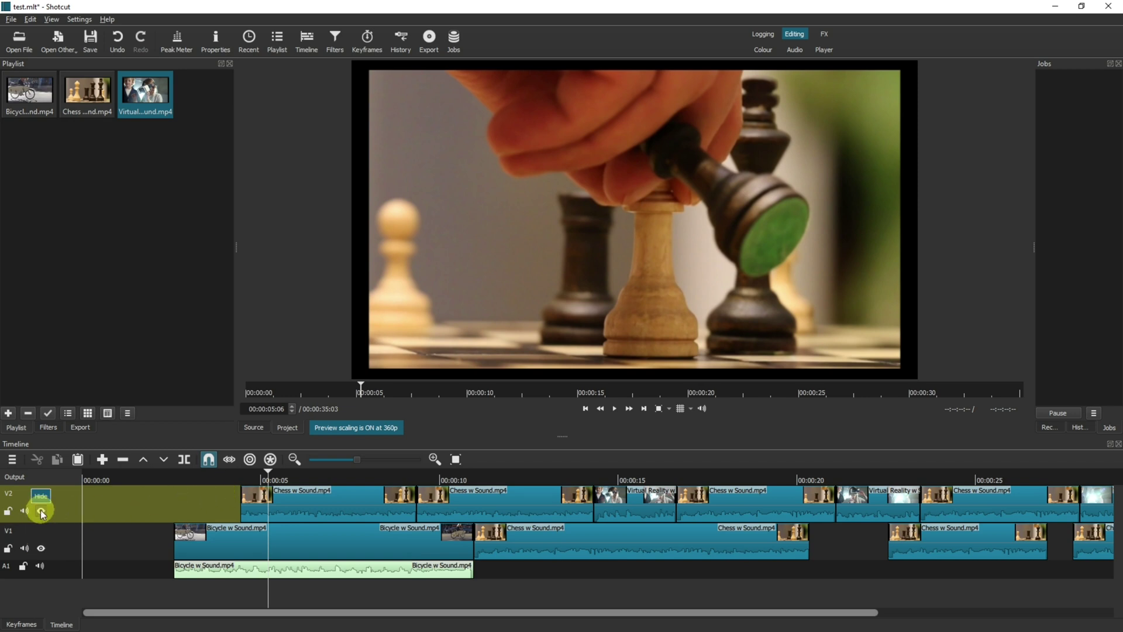
Step: Mute and unmute audio track A1, and lock and unlock it
{"action": "left_click", "coordinate": [40, 566]}
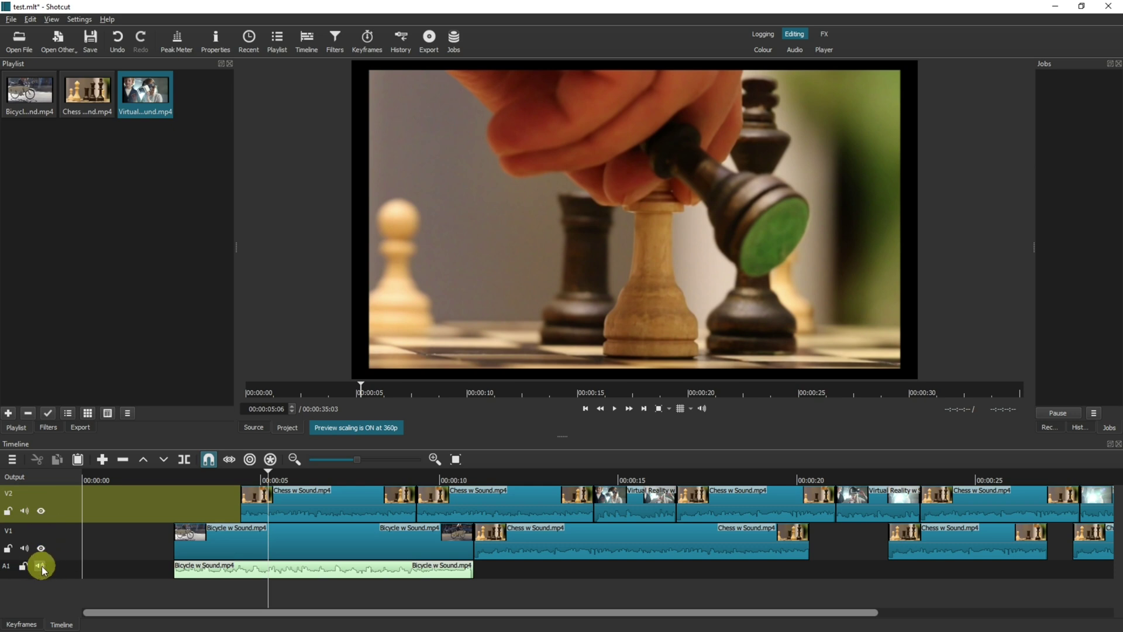
{"action": "left_click", "coordinate": [41, 566]}
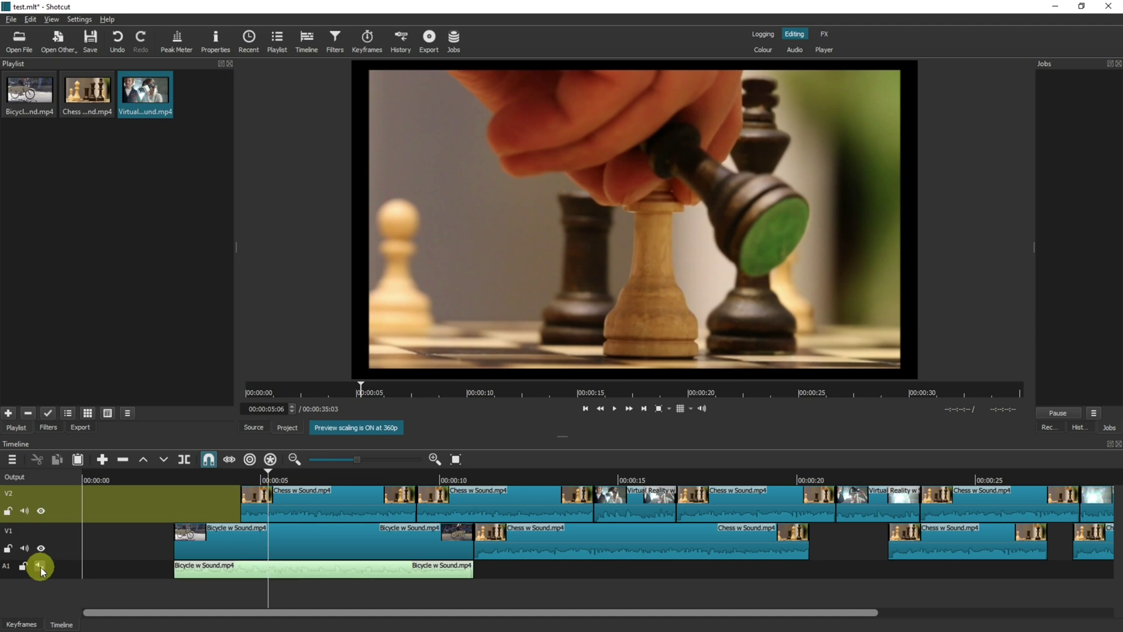
{"action": "left_click", "coordinate": [41, 566]}
{"action": "left_click", "coordinate": [40, 567]}
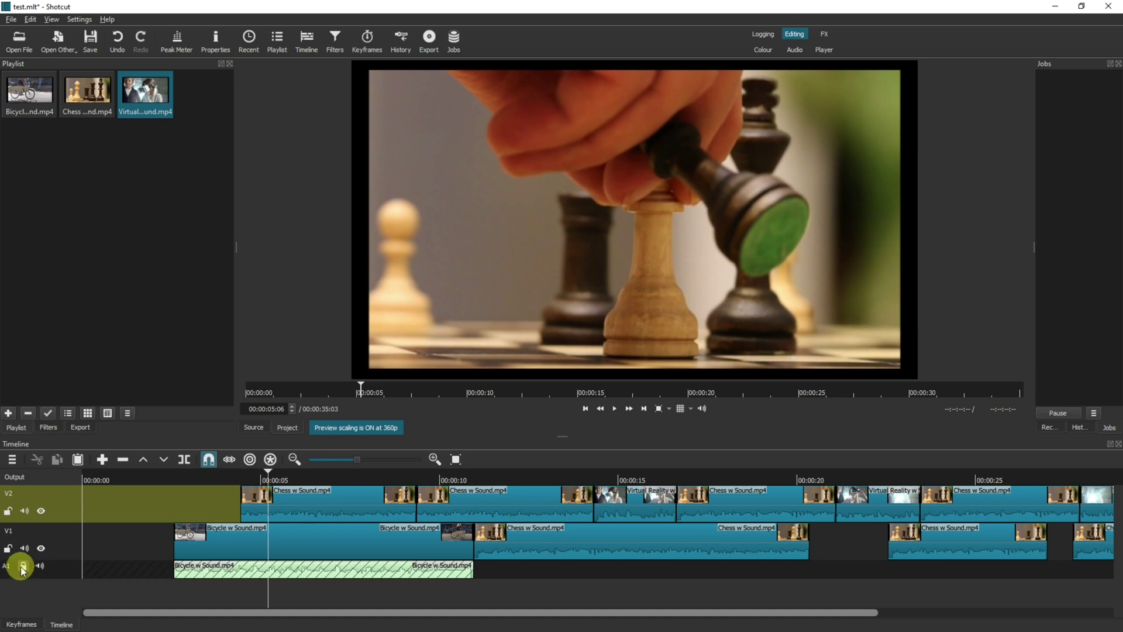
{"action": "left_click", "coordinate": [41, 568]}
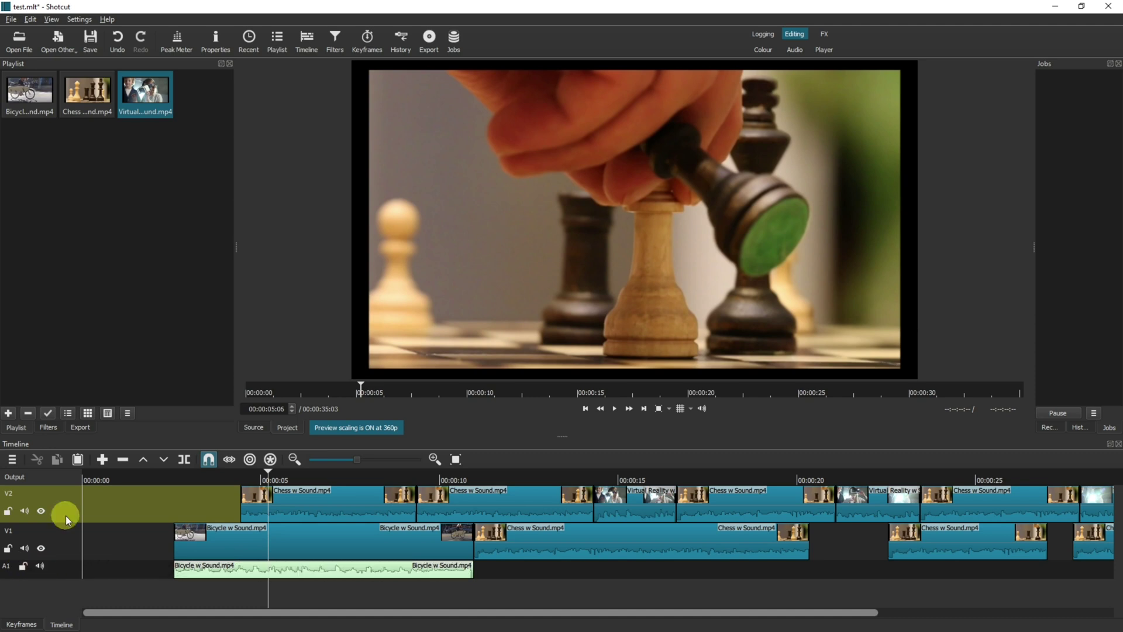